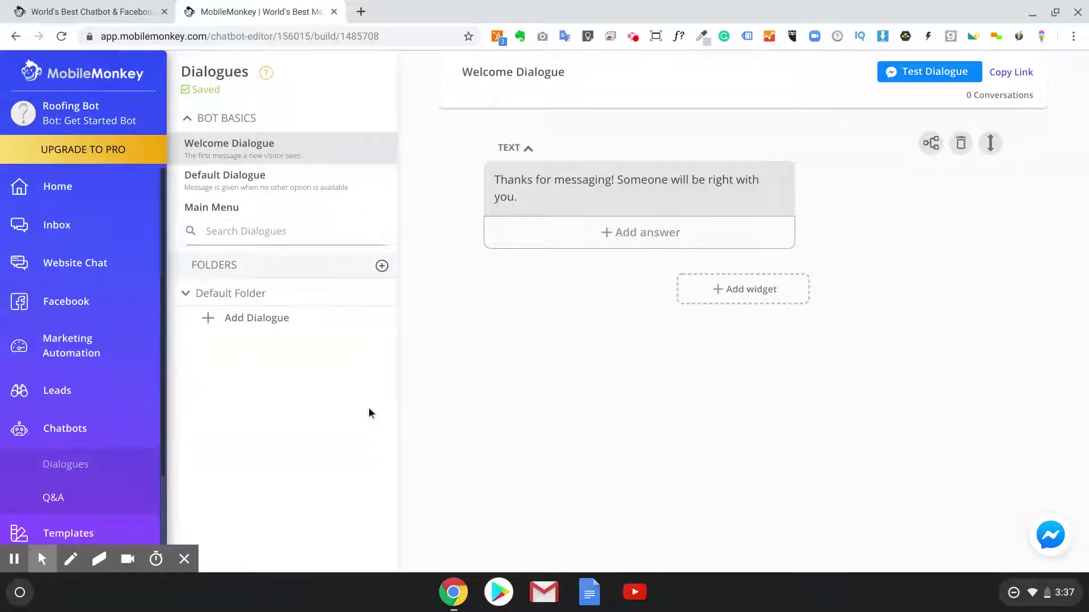
Open the chatbot's Welcome Dialogue from the dialogues list.
left_click(63, 441)
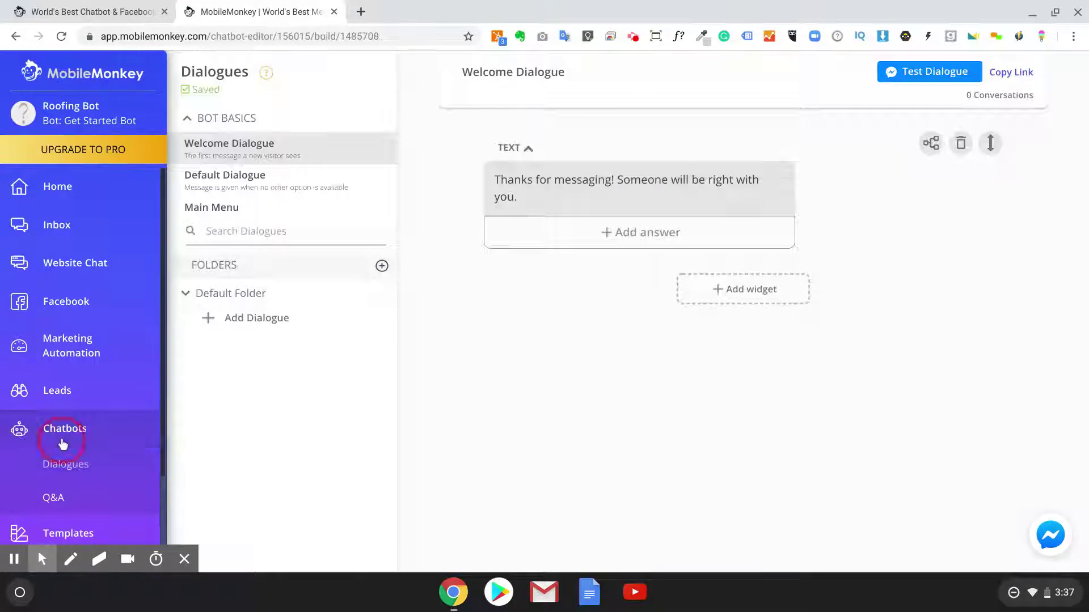
left_click(254, 422)
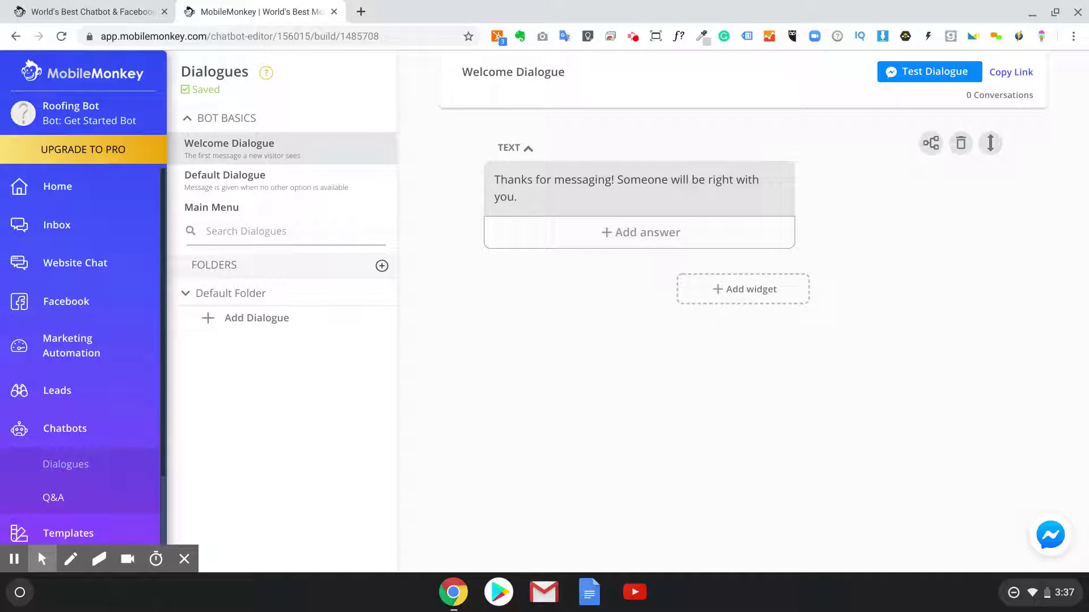
left_click(520, 67)
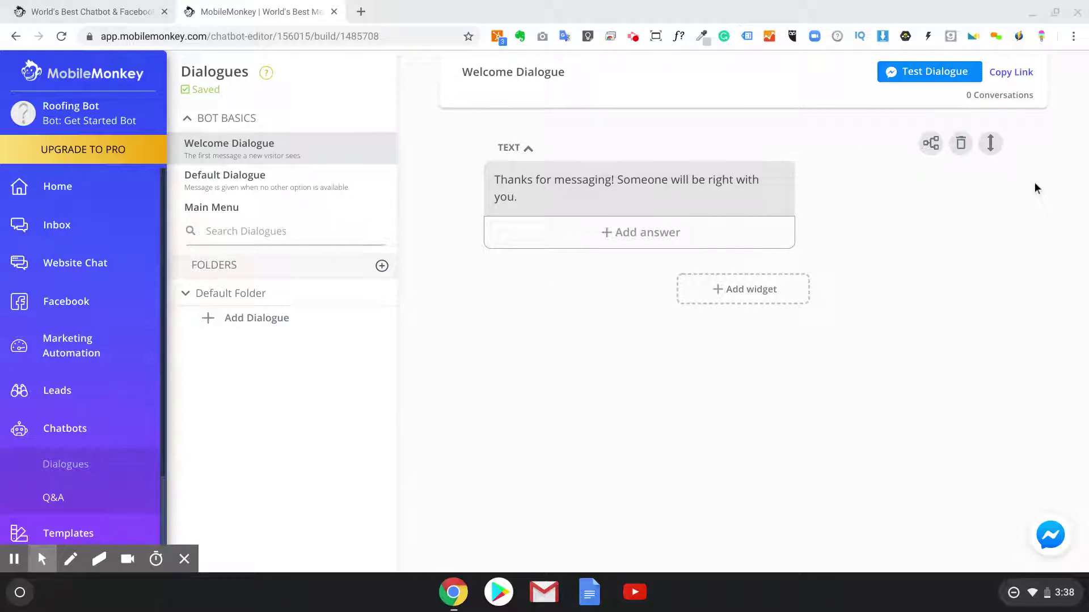
Paste the roofing-estimate greeting, replacing the hardcoded name with {{first name}}.
left_click(762, 183)
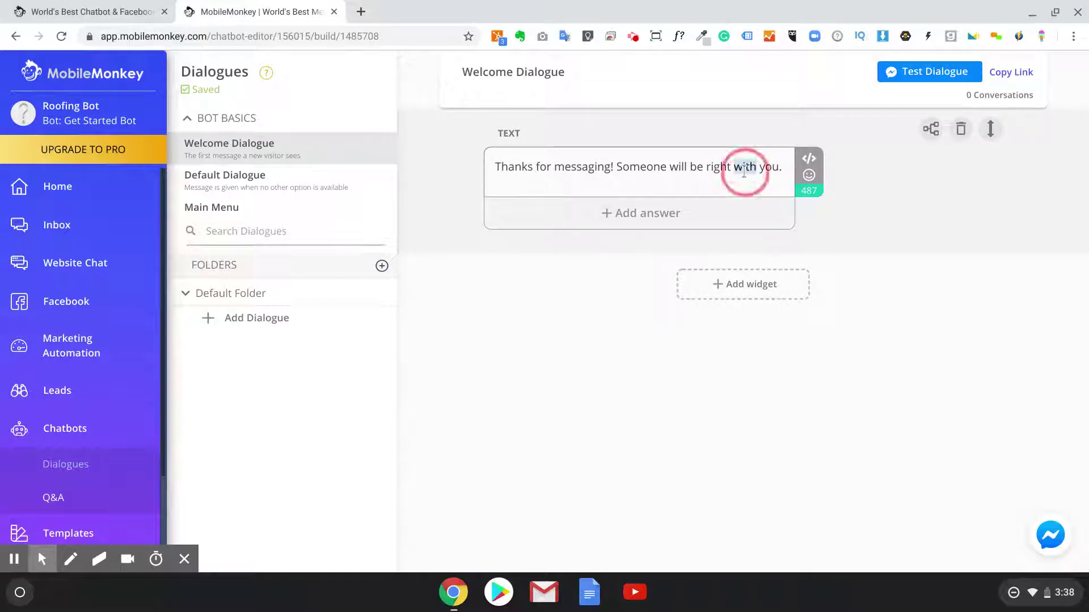
triple_click(744, 171)
type("Hi, Roger! 👋 I will help you to get your free roofing estimate in less time than it takes to put out the garbage 🗑️")
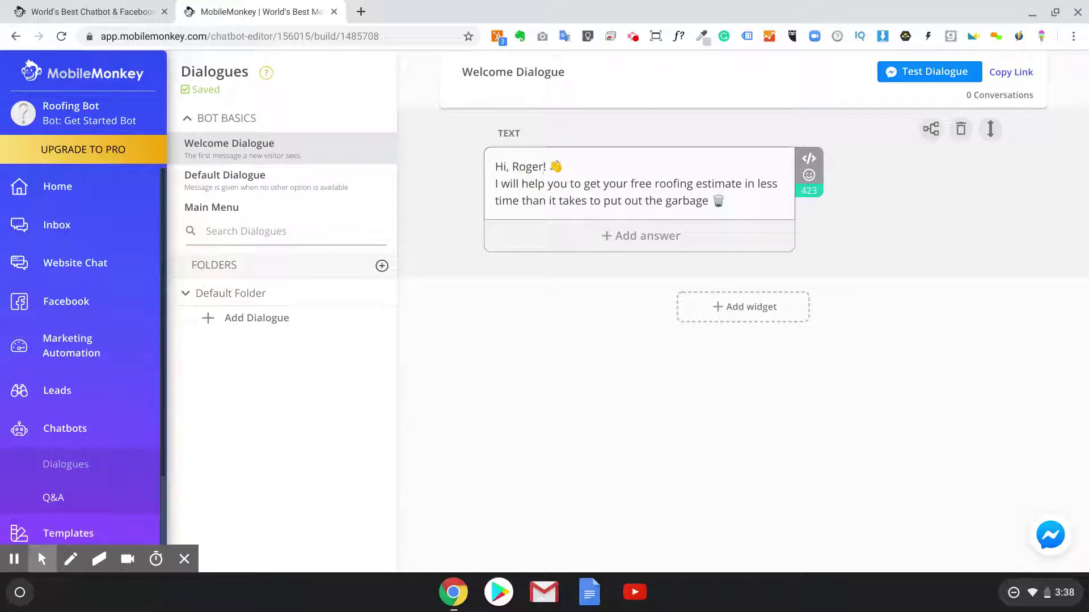
left_click(545, 167)
key("BackSpace")
key("BackSpace")
key("BackSpace")
key("BackSpace")
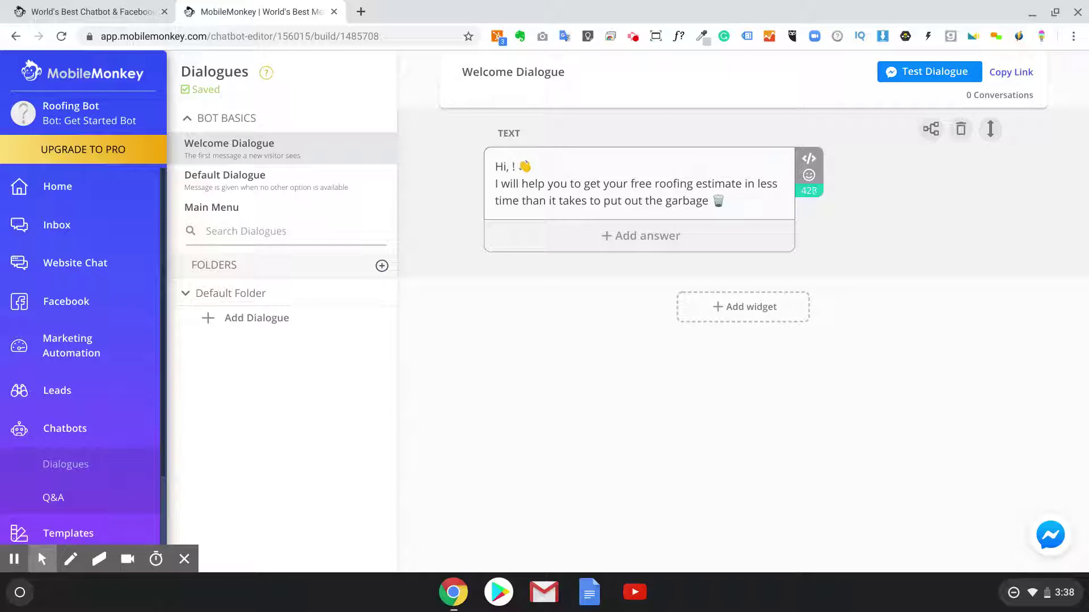
left_click(812, 162)
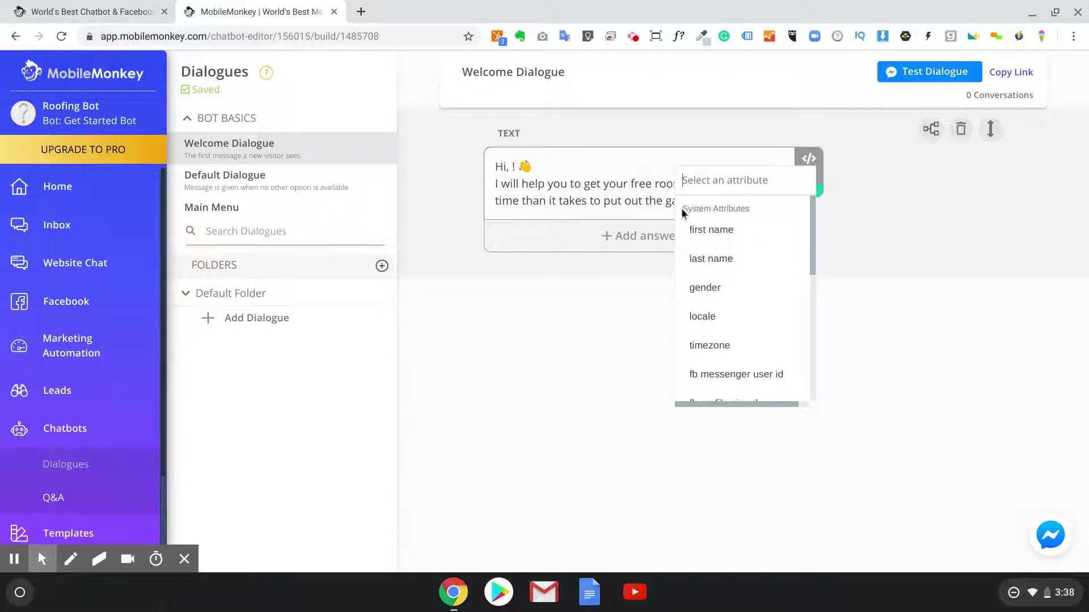
left_click(719, 233)
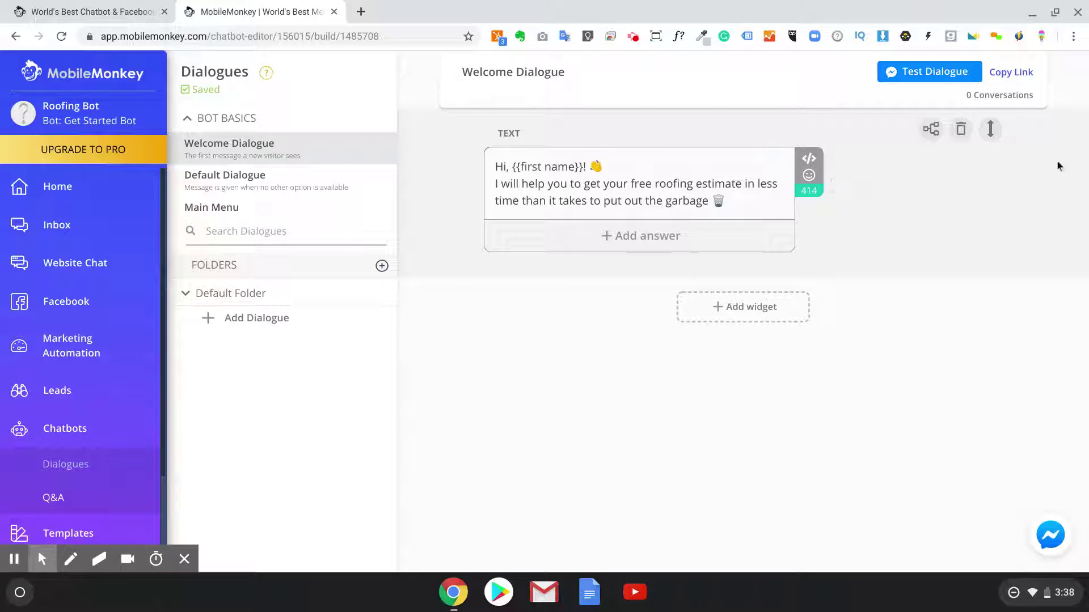
left_click(715, 308)
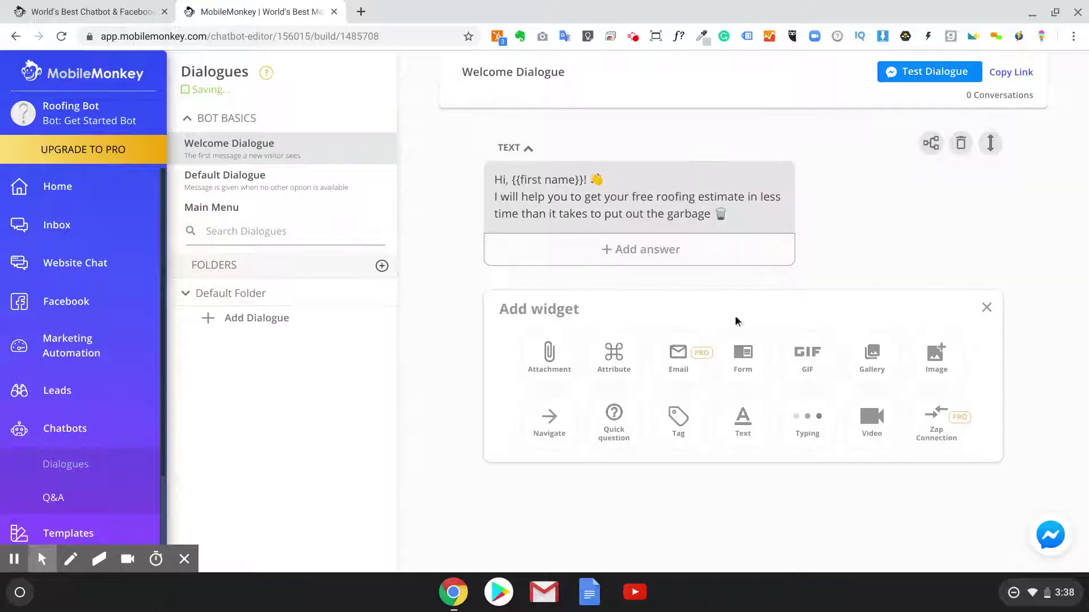
Insert a 2-second Typing widget right after the greeting.
left_click(807, 416)
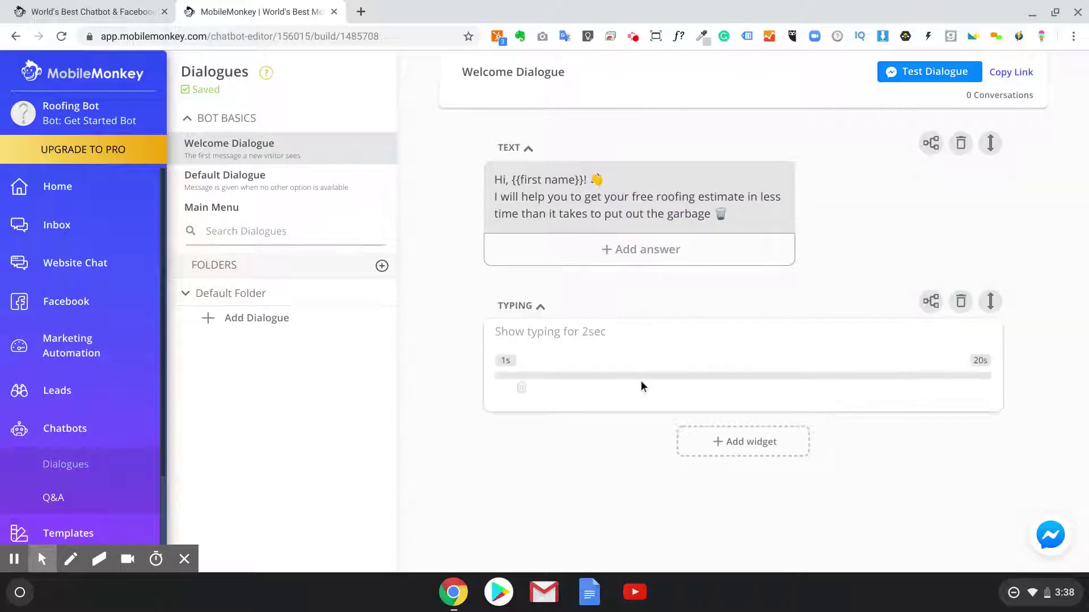
left_click(714, 442)
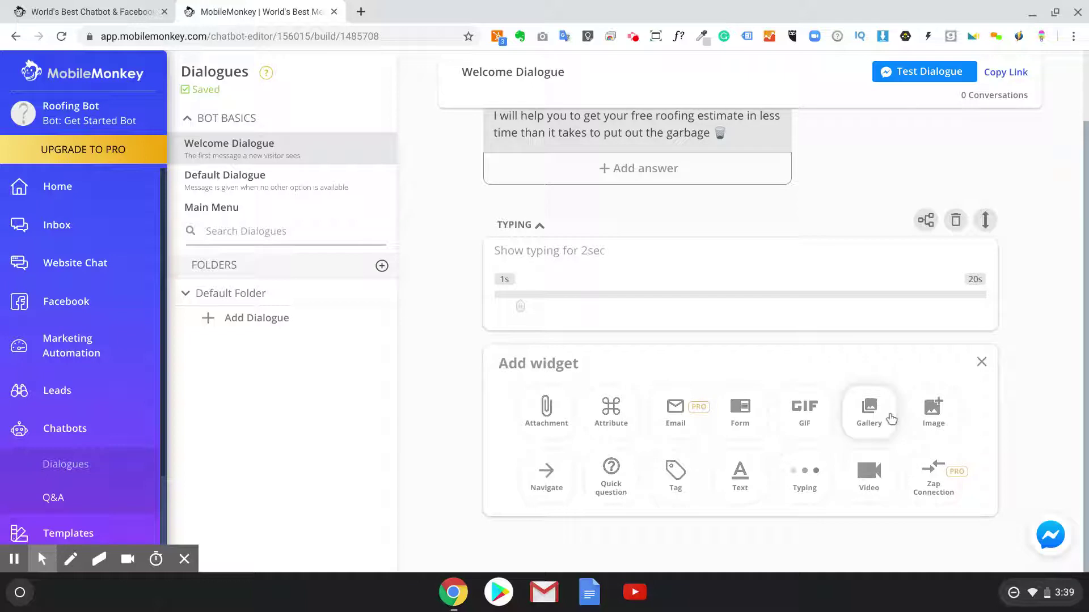
Add an Image widget and browse Downloads and other folders for a photo.
left_click(915, 418)
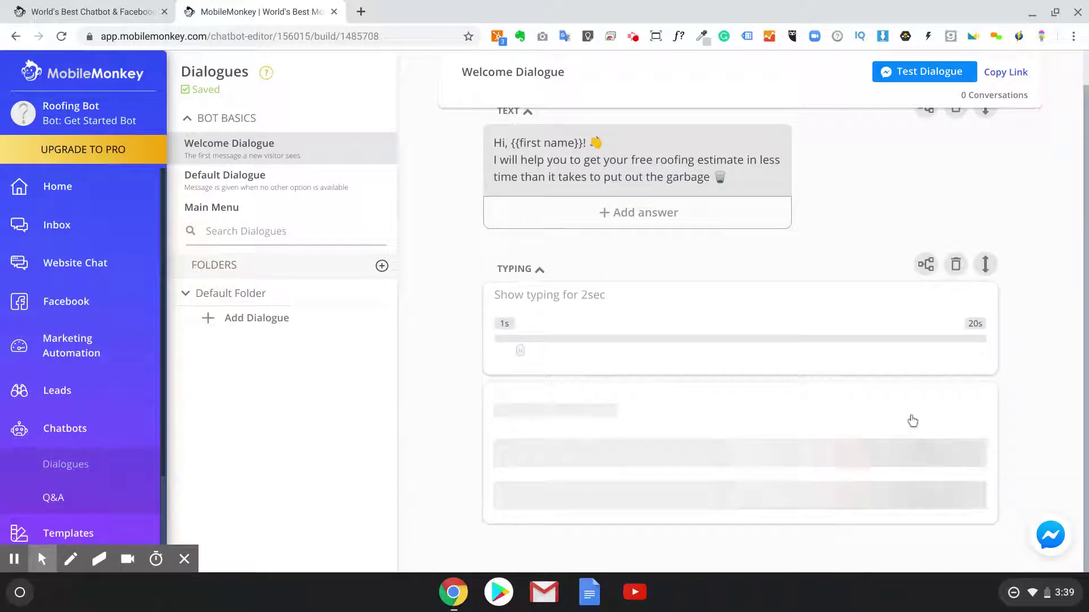
left_click(614, 493)
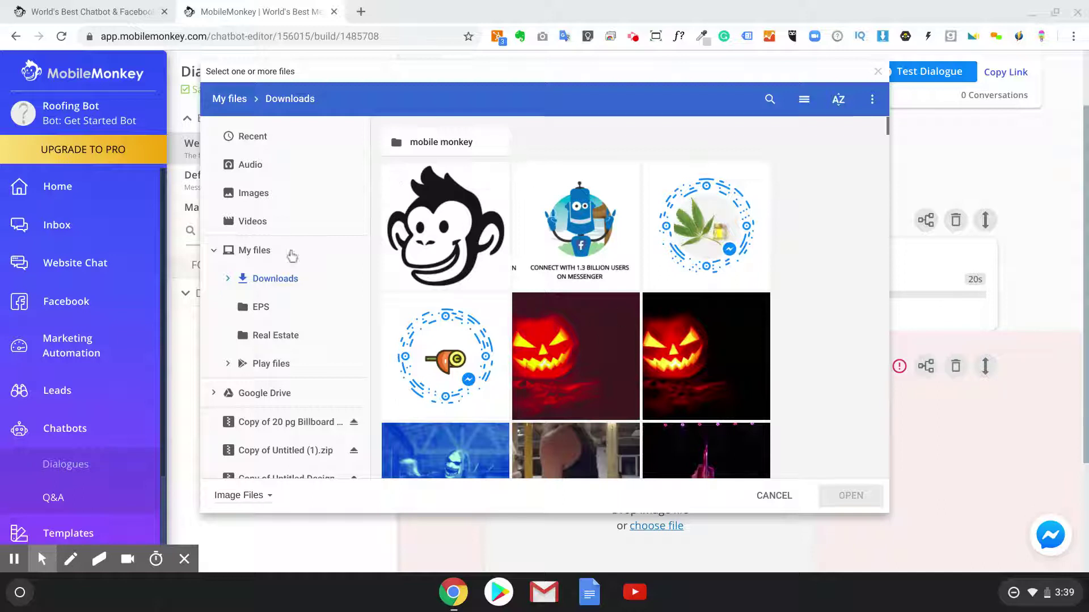
left_click(259, 282)
left_click(259, 282)
left_click(247, 254)
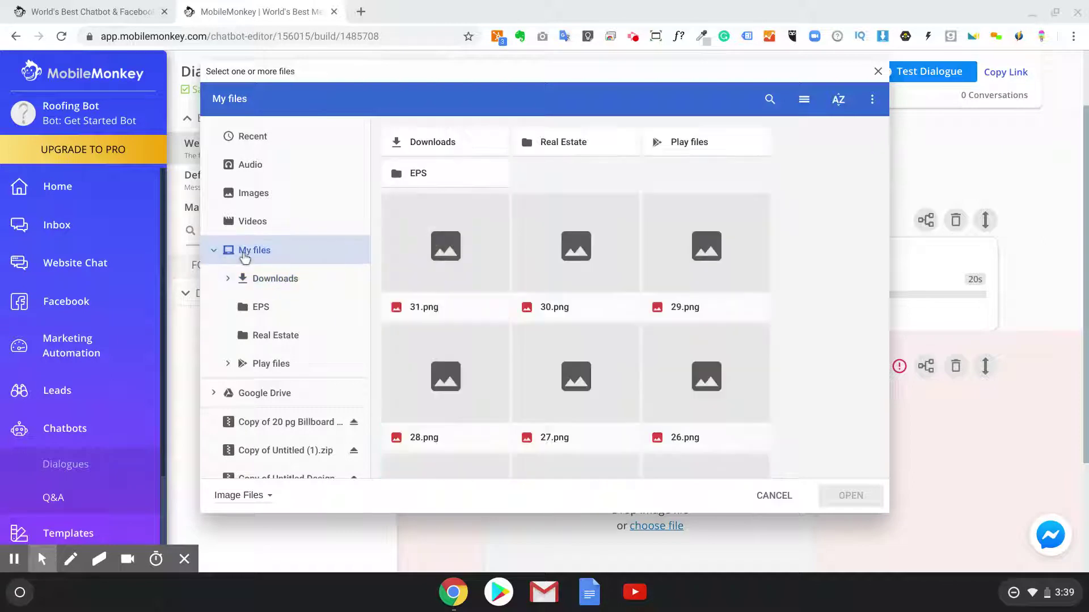
left_click(254, 273)
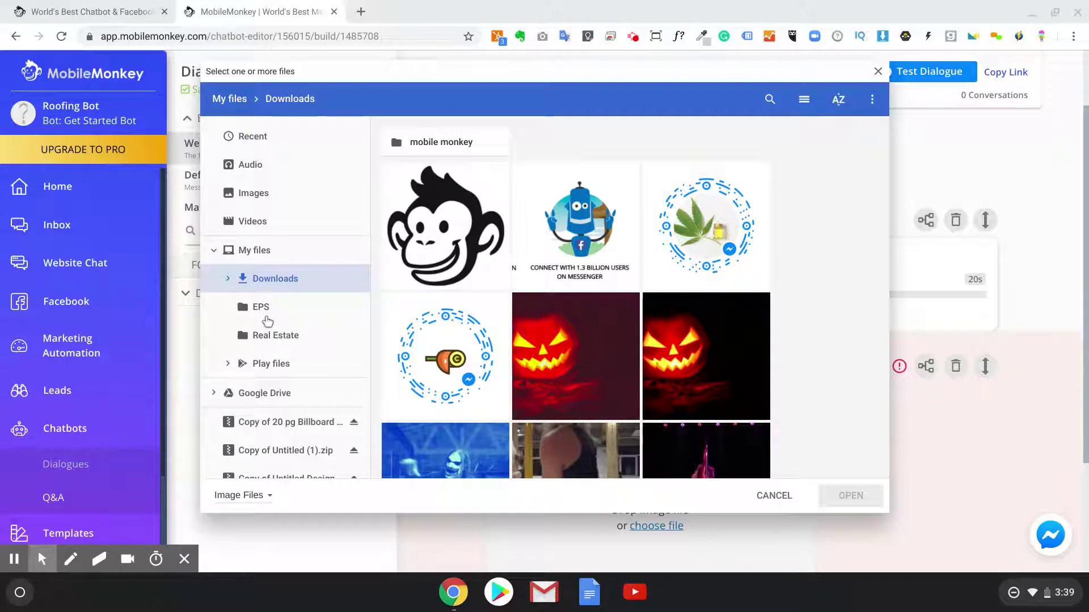
left_click(262, 309)
left_click(271, 339)
left_click(264, 364)
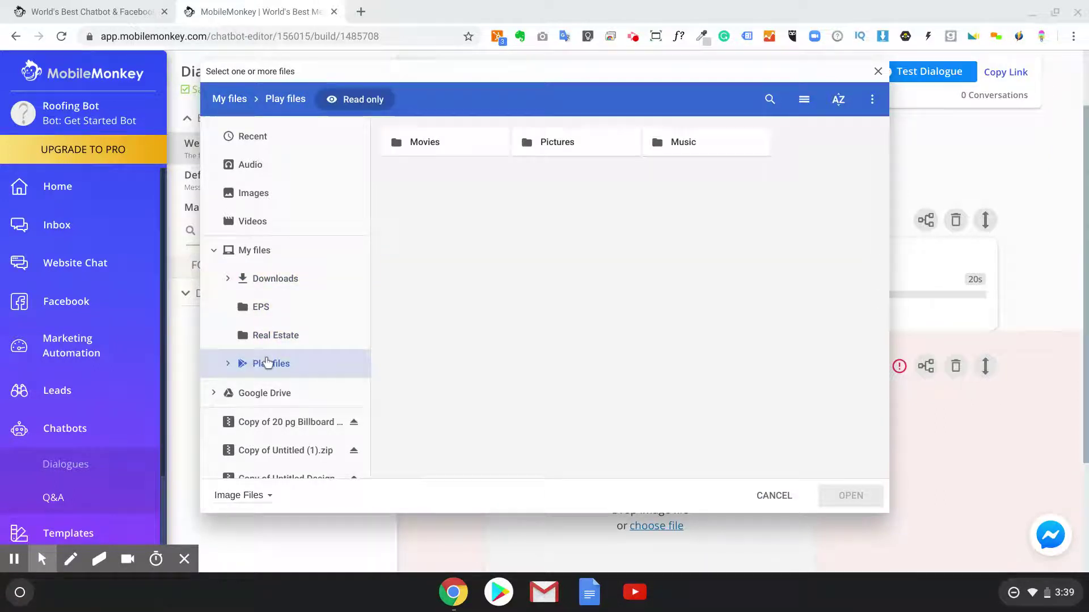
Upload the roofer-laying-shingles photo from Recent files.
left_click(281, 138)
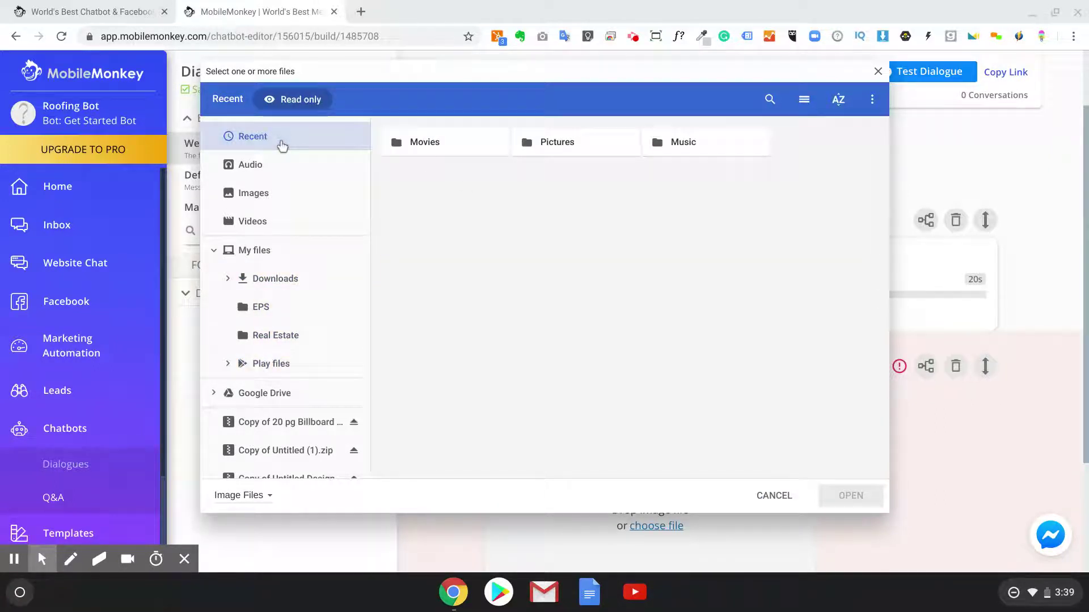
left_click(392, 167)
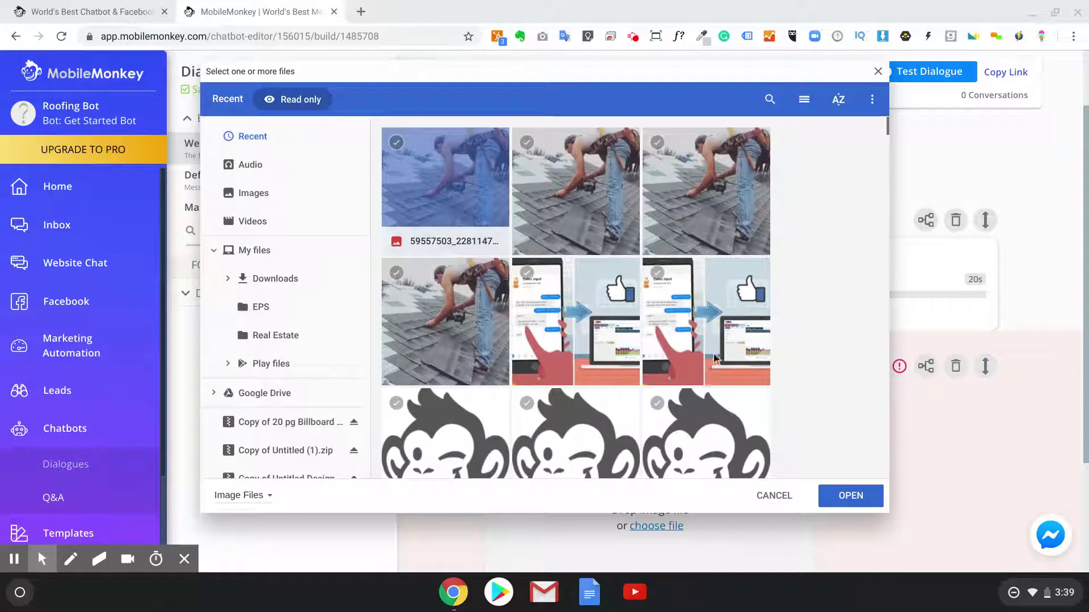
left_click(834, 494)
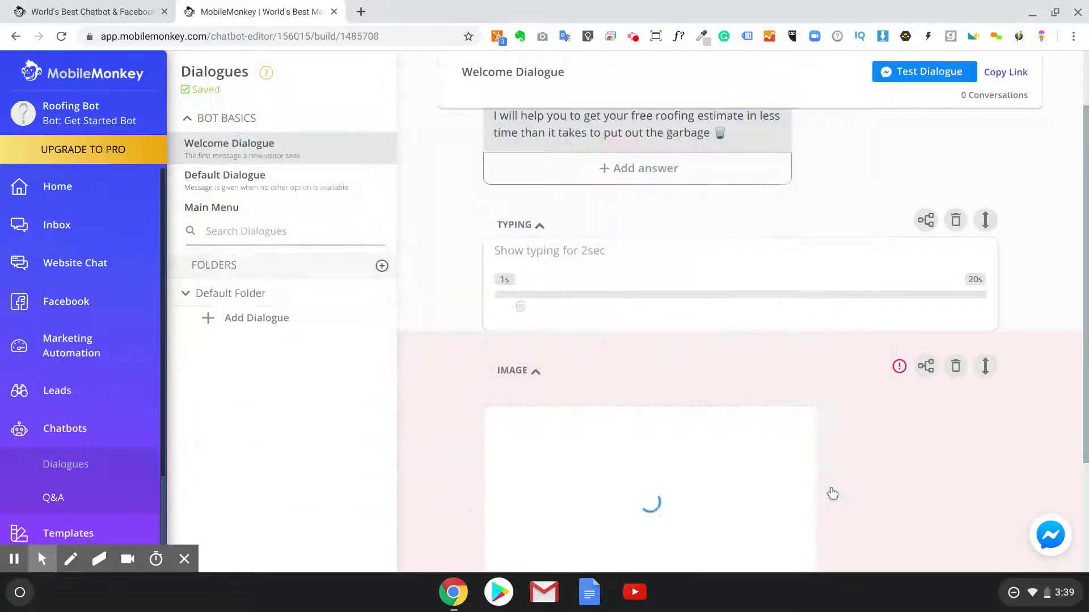
scroll(715, 395, "down", 2)
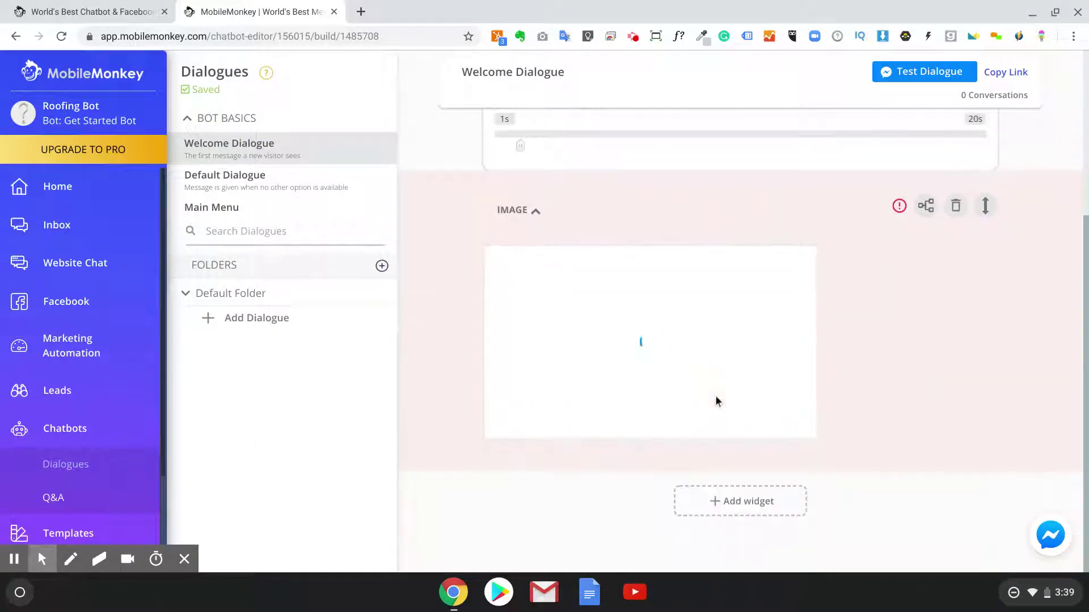
left_click(728, 501)
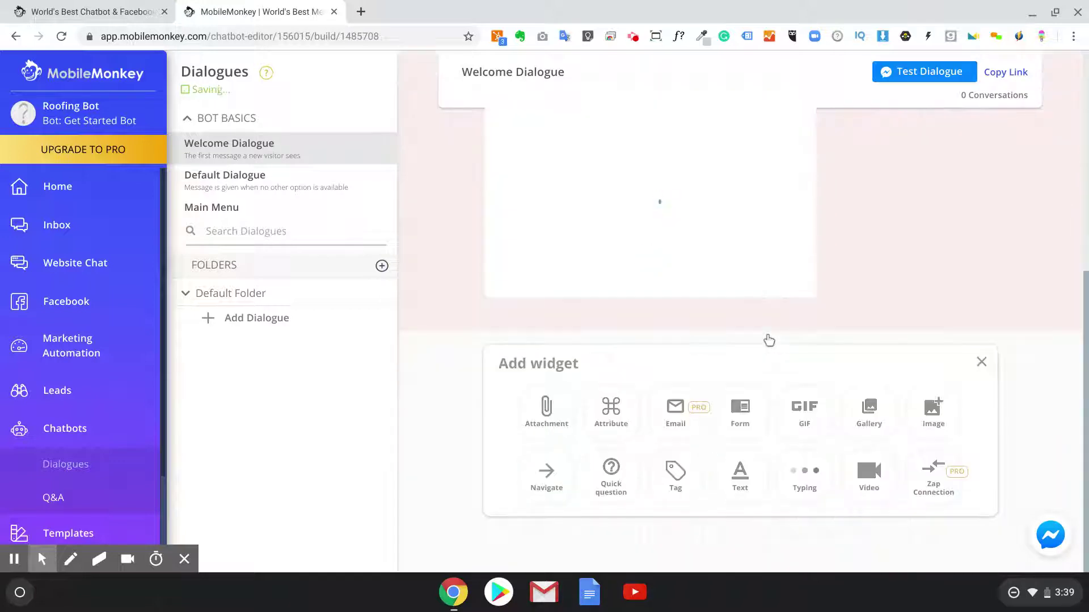
Add a 2-second typing delay after the image, delete the empty text block, start a quick question.
left_click(787, 467)
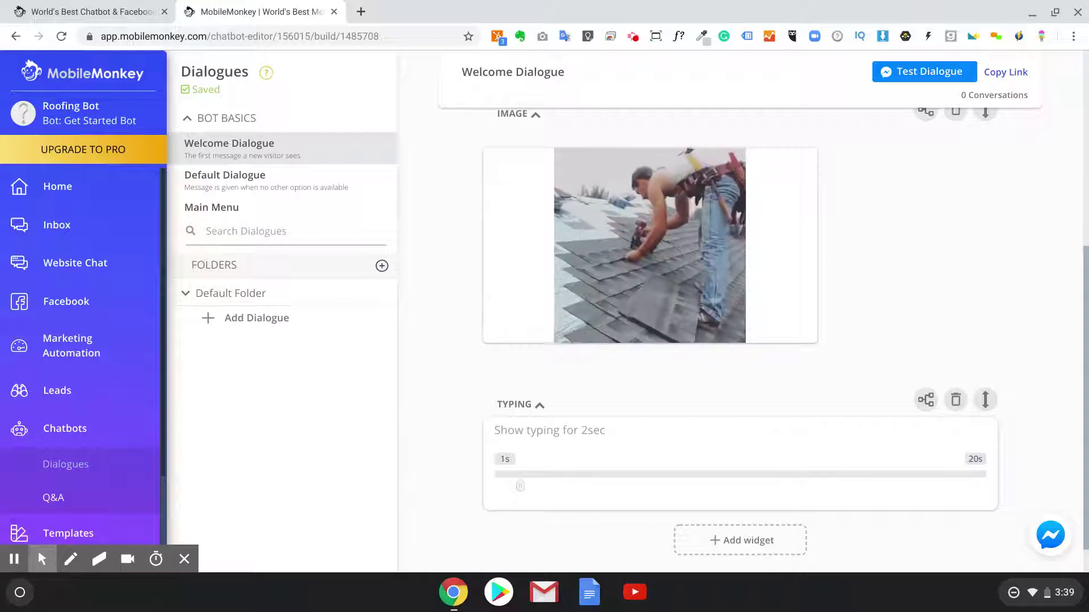
scroll(759, 518, "down", 1)
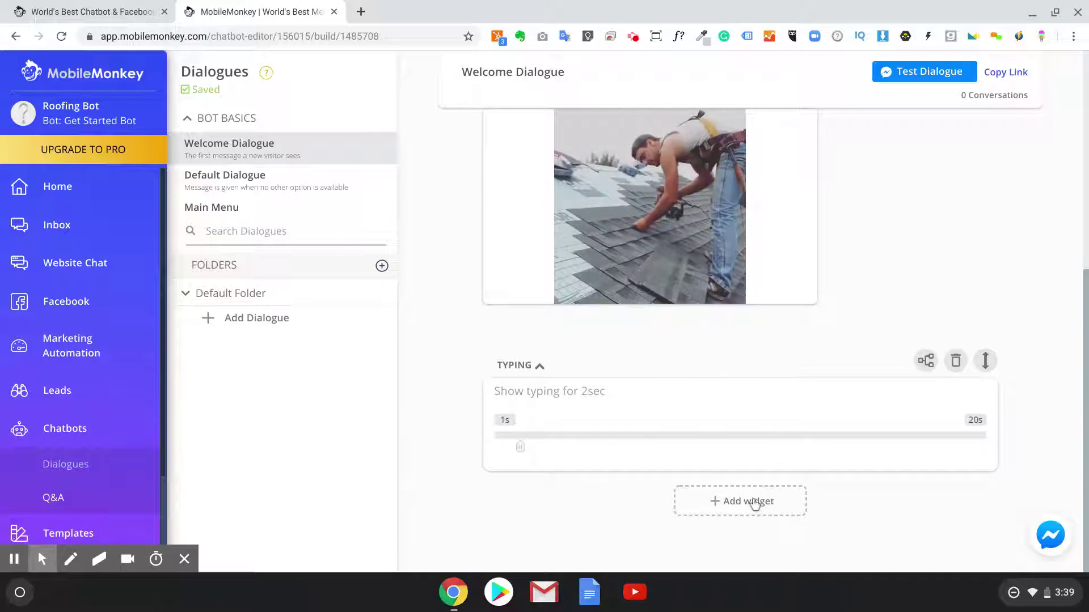
left_click(756, 502)
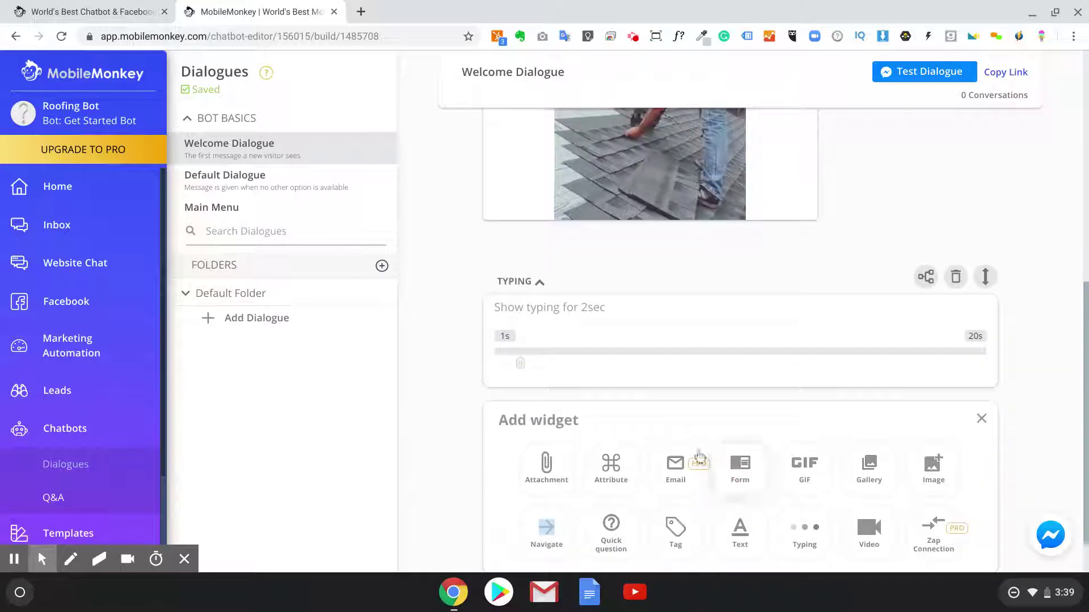
scroll(701, 455, "down", 1)
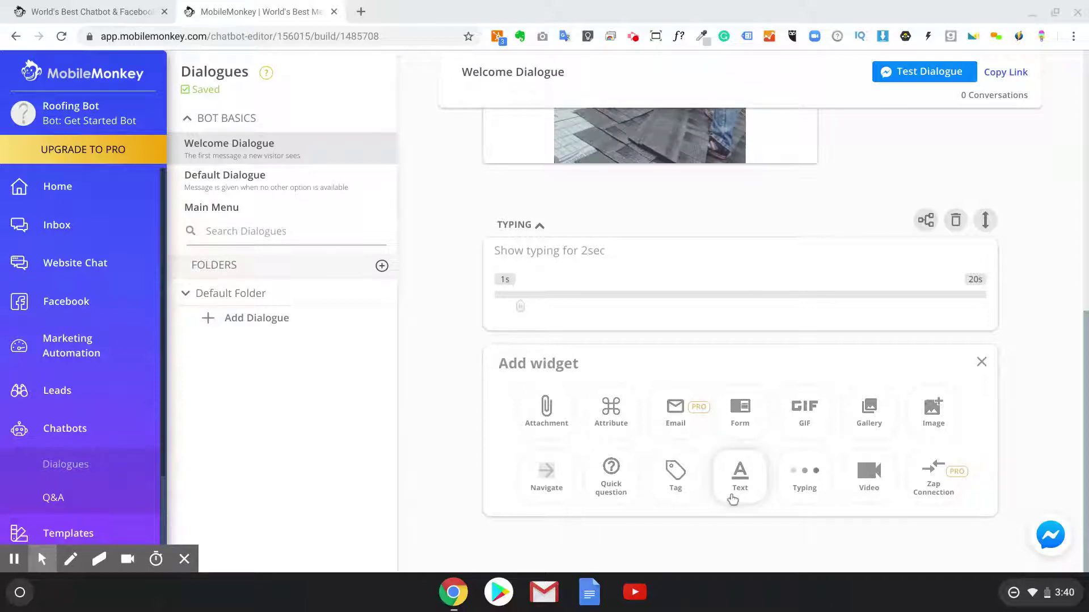
left_click(736, 476)
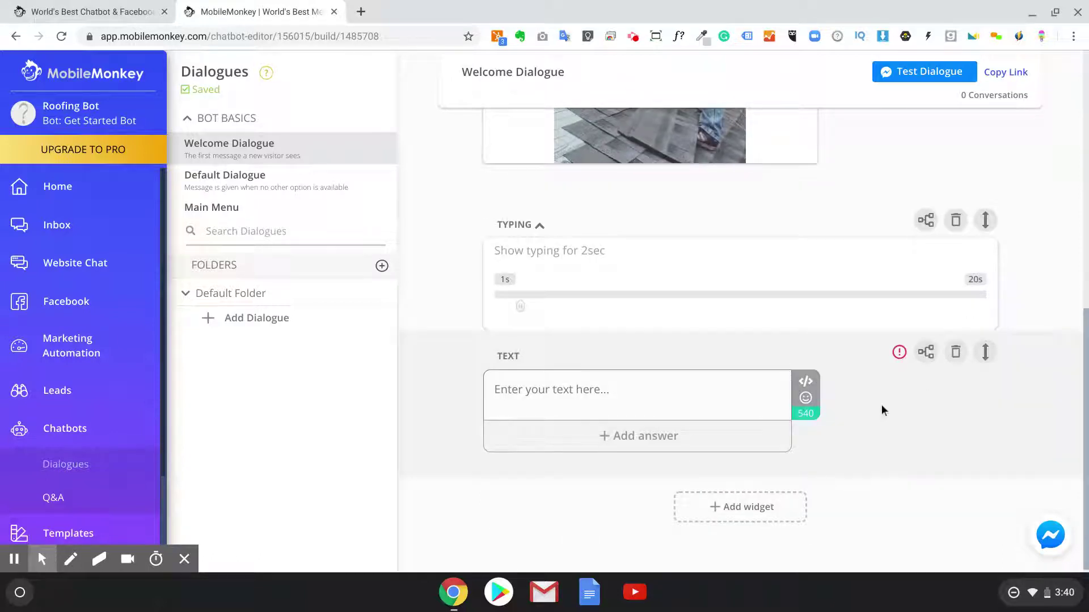
left_click(956, 353)
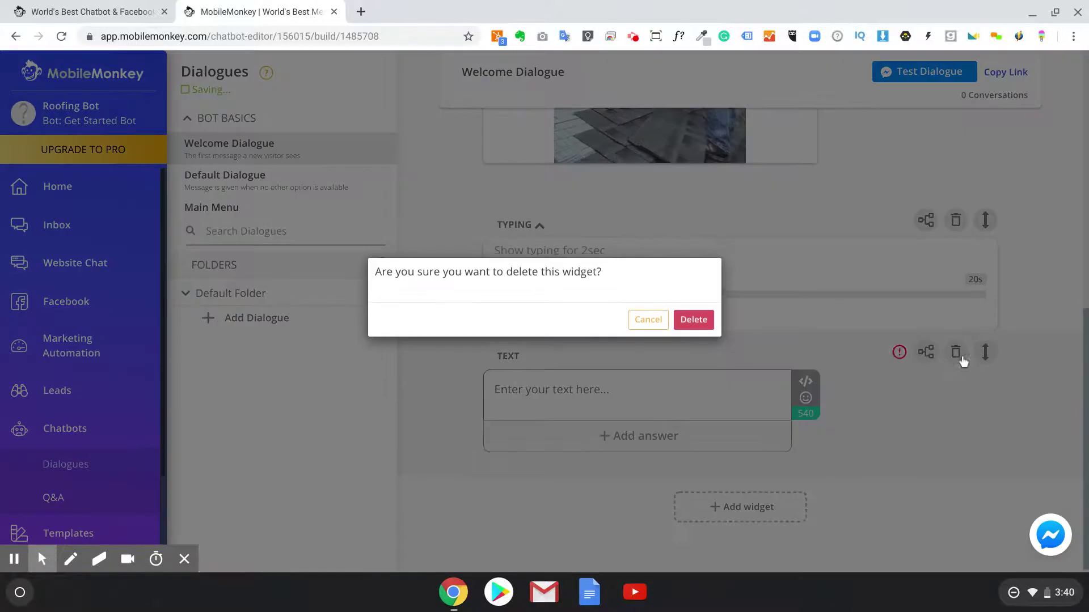
left_click(696, 322)
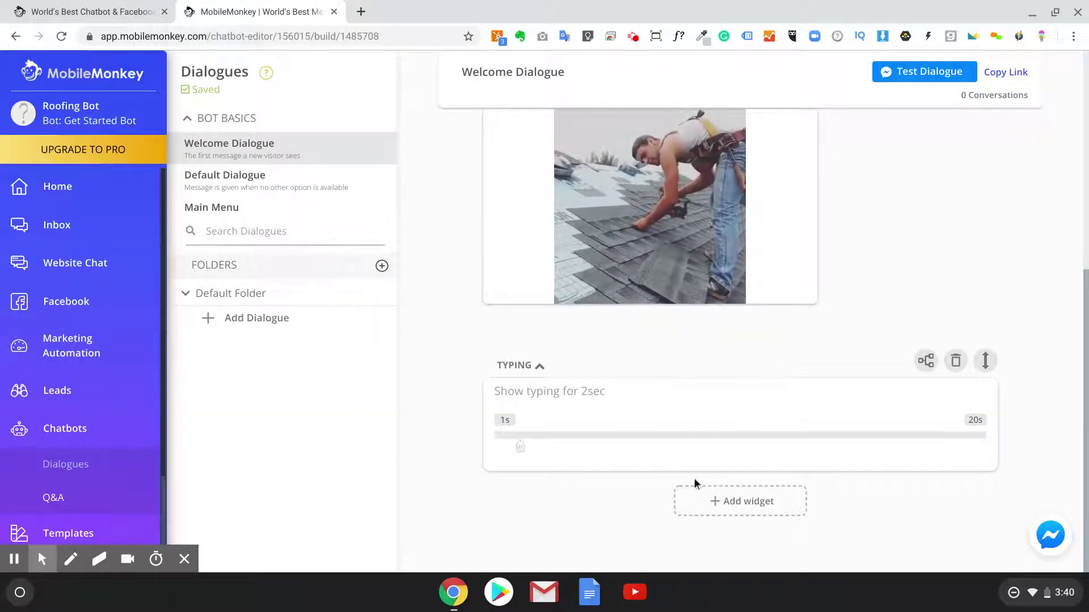
left_click(703, 509)
Paste the roofing-needs question into the quick question and add the answer 'Sure Lets Go!'.
left_click(610, 486)
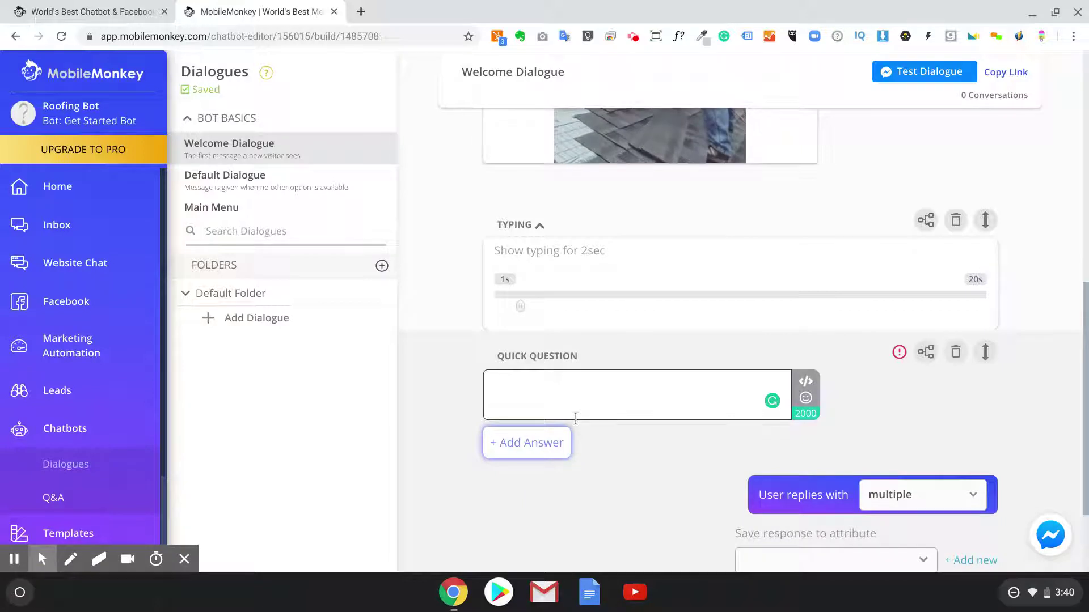
left_click(575, 417)
type("Just a tell me a bit about your roofing needs to get started! Ready? 🔥")
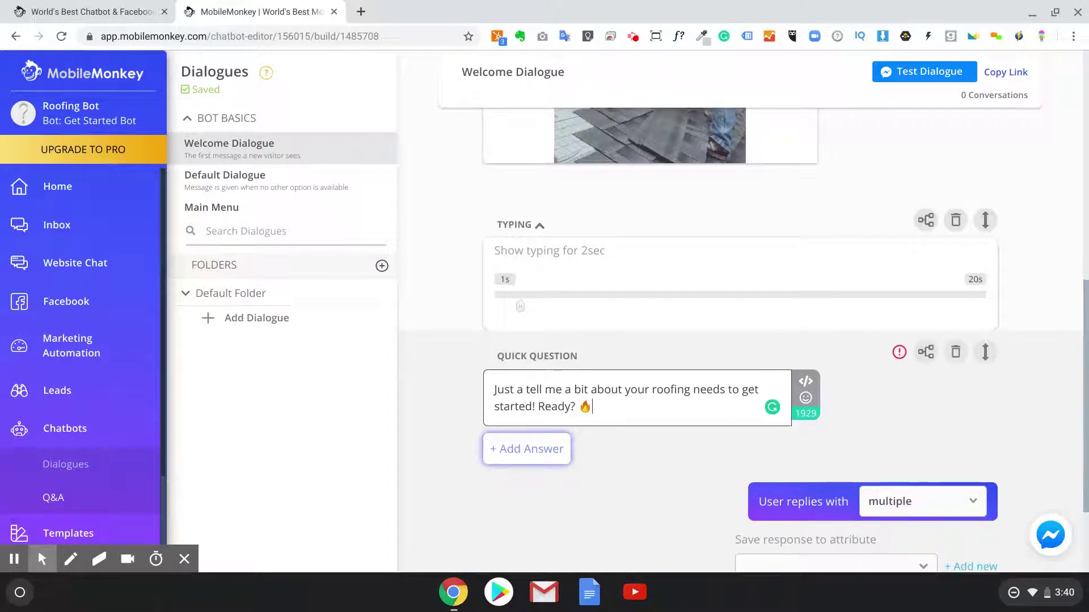
left_click(517, 450)
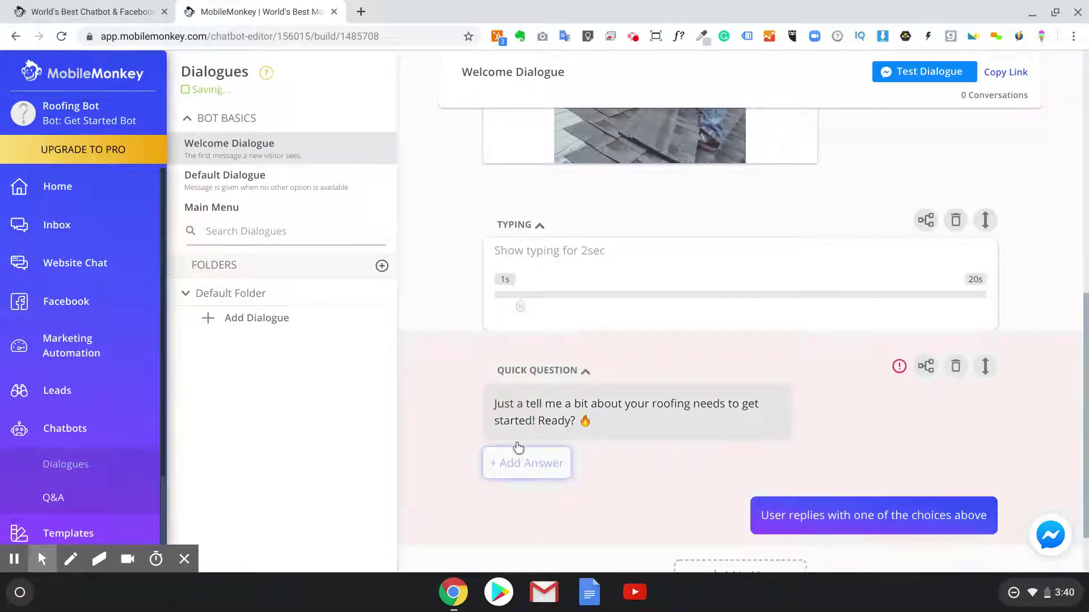
scroll(518, 448, "down", 2)
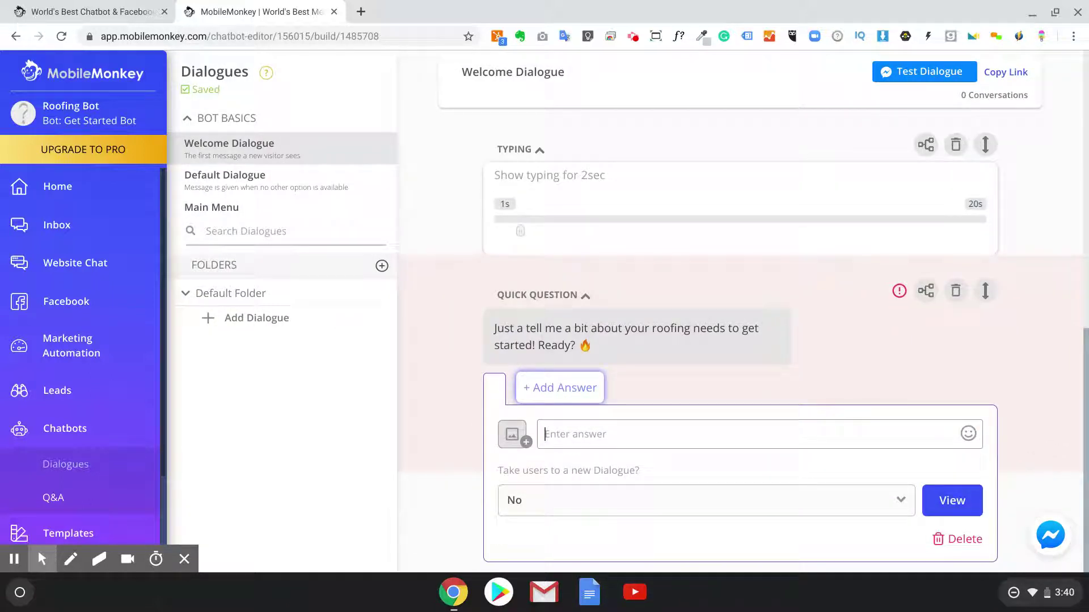
type("Sure Lets Go")
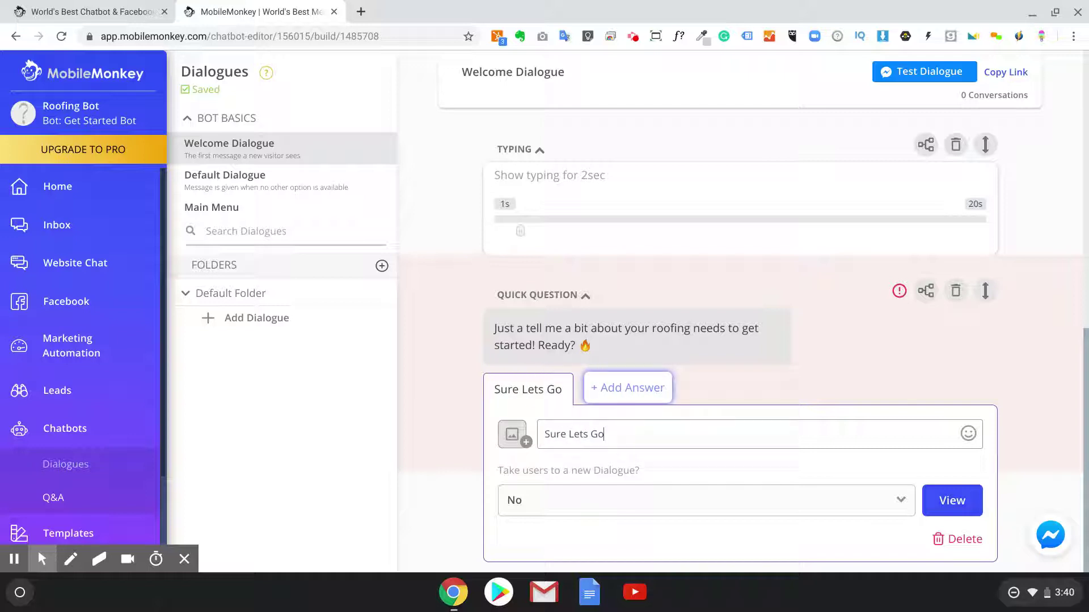
type("!")
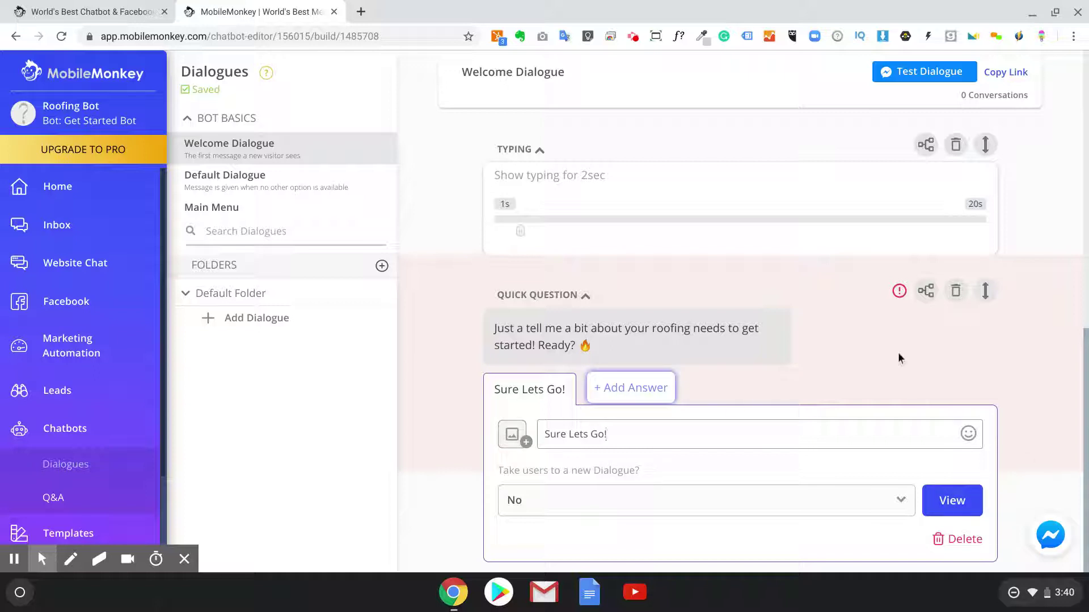
left_click(925, 372)
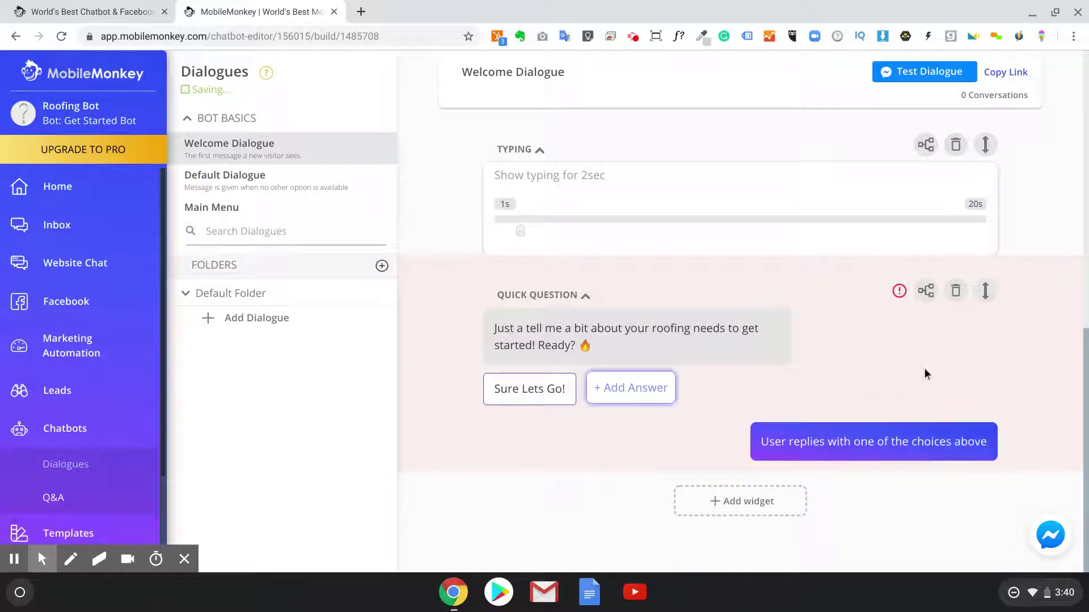
Save the question's response to a new NA SURE LETS GO attribute.
left_click(795, 434)
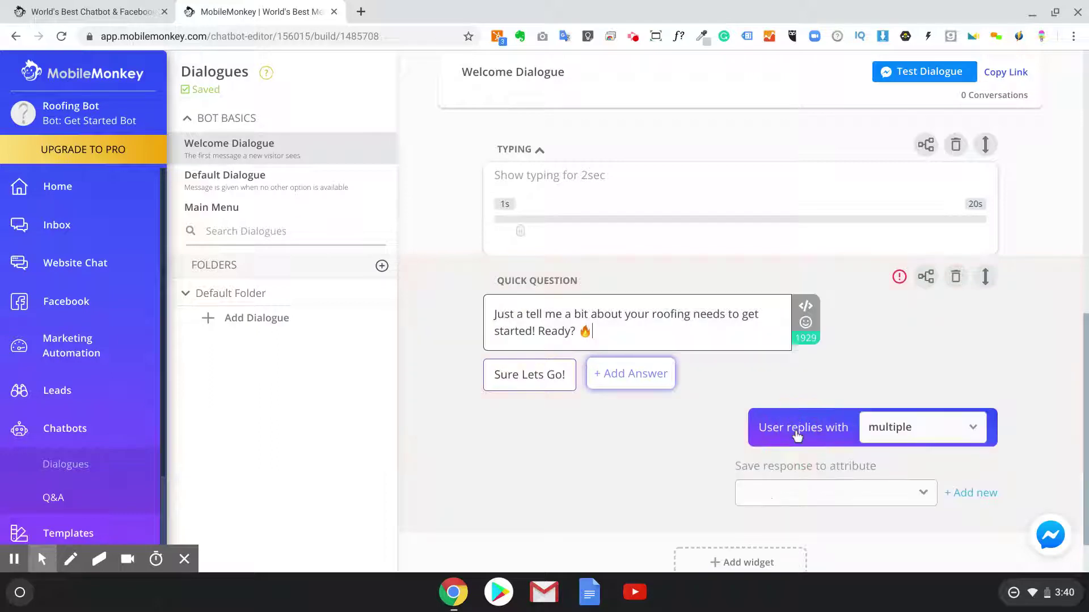
left_click(795, 494)
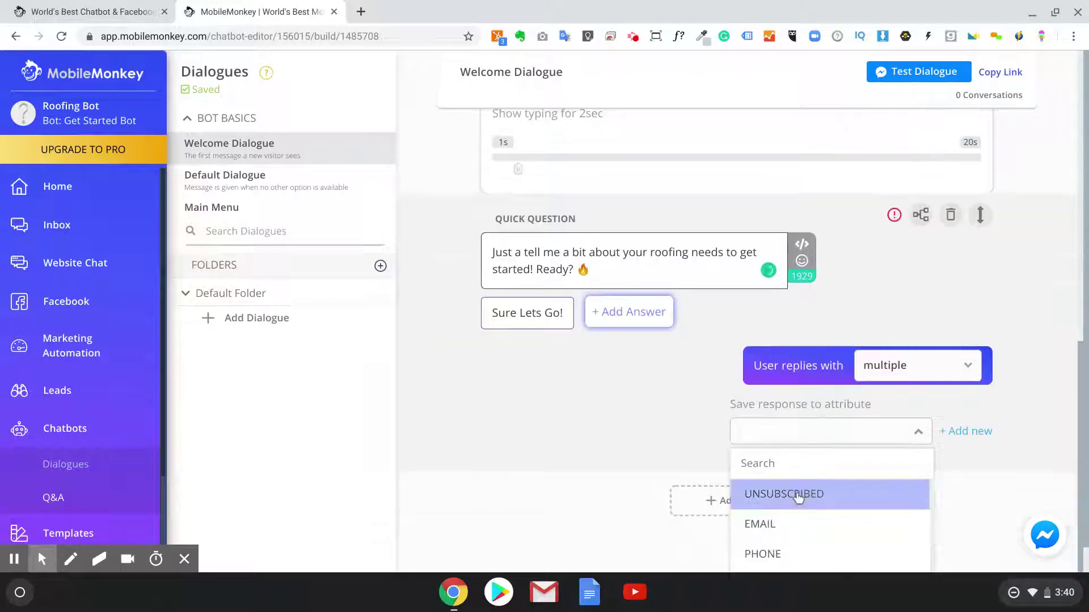
left_click(963, 431)
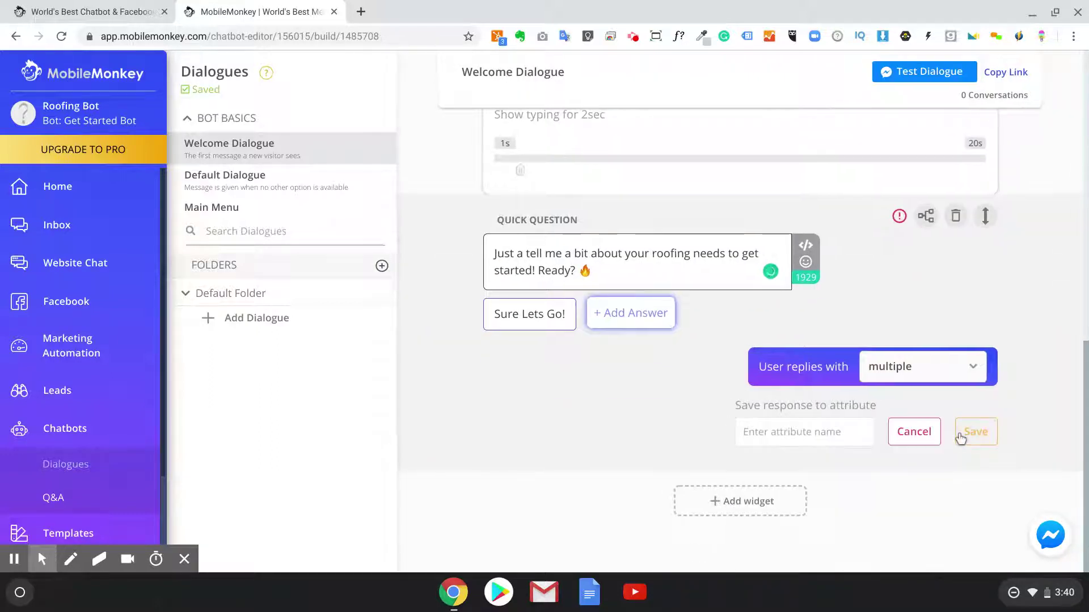
left_click(743, 431)
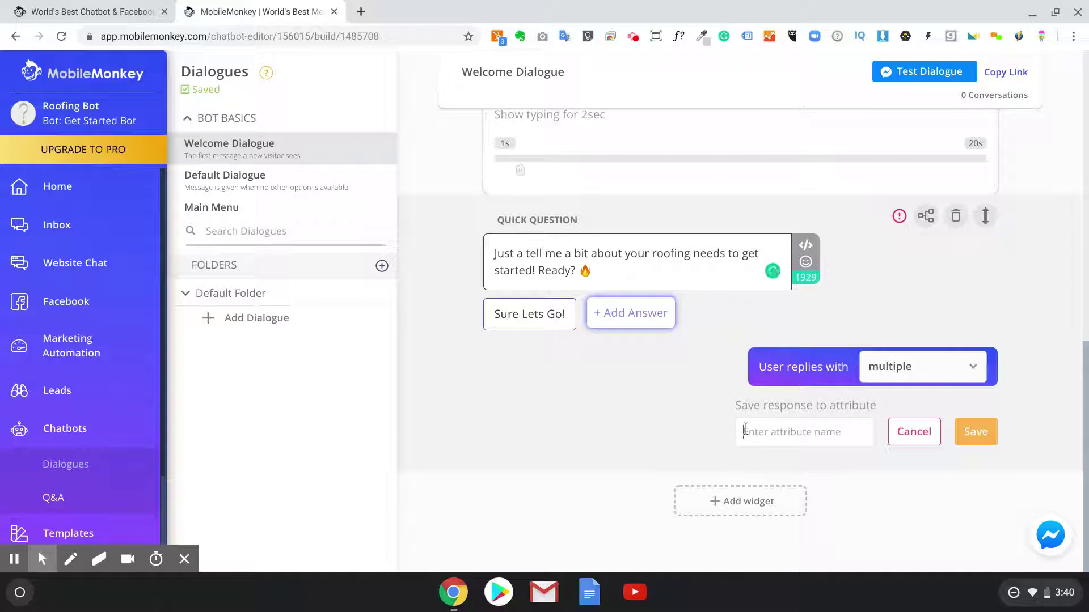
type("NA Sure Lets Go")
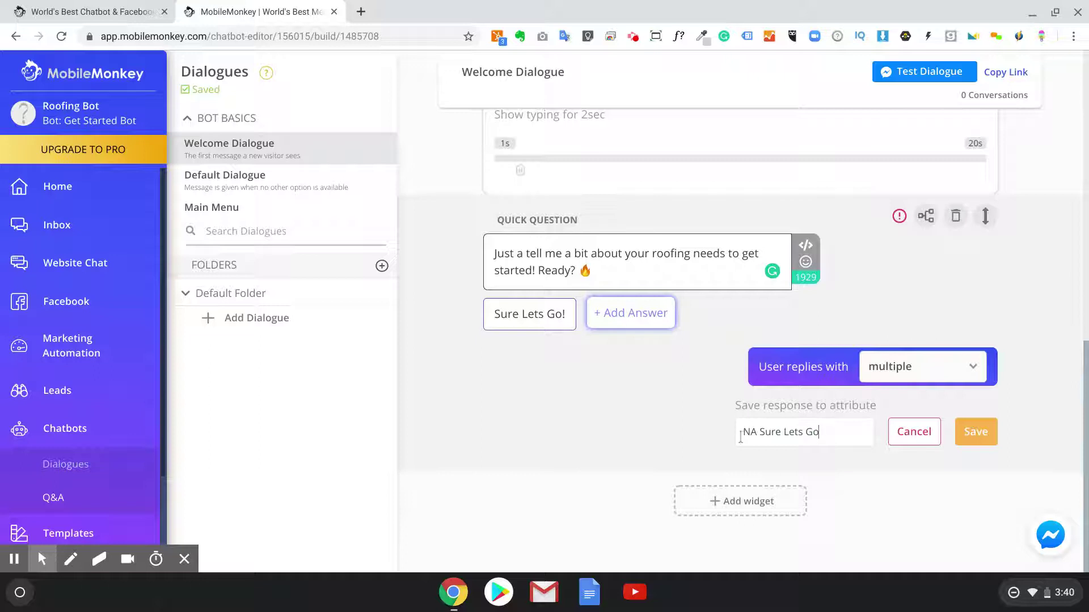
left_click(977, 433)
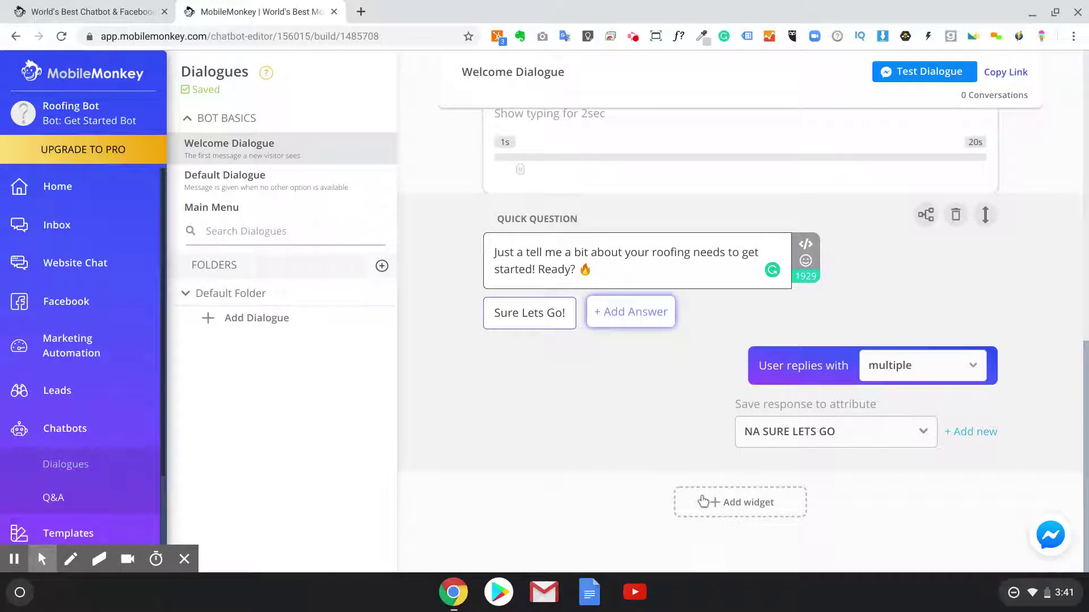
left_click(706, 503)
Add a 2-second typing delay and the text 'Great! Then, here is the first question... ⚡'.
left_click(803, 528)
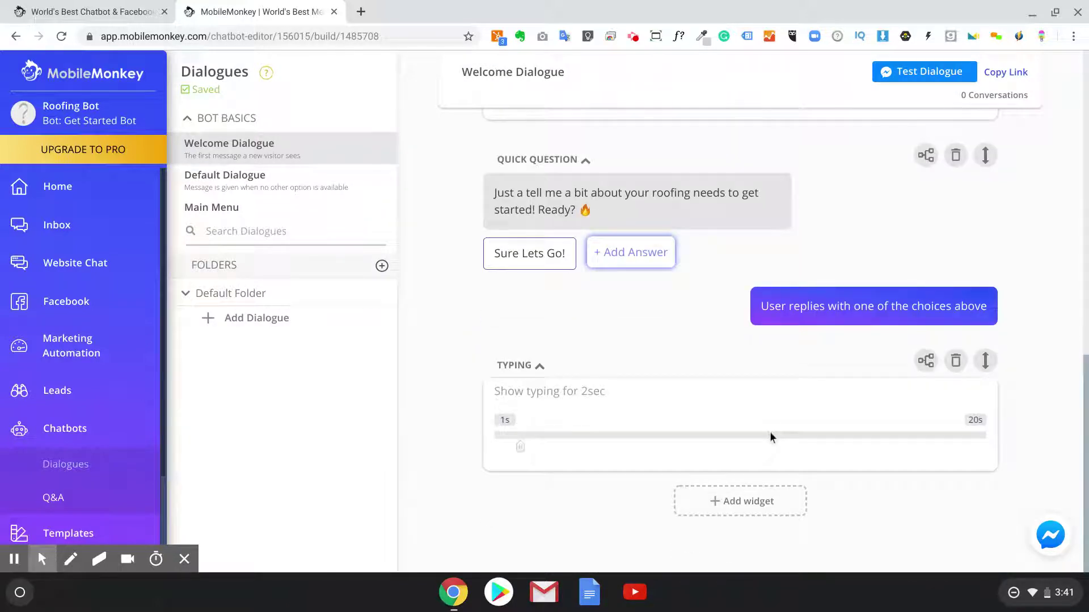
left_click(712, 499)
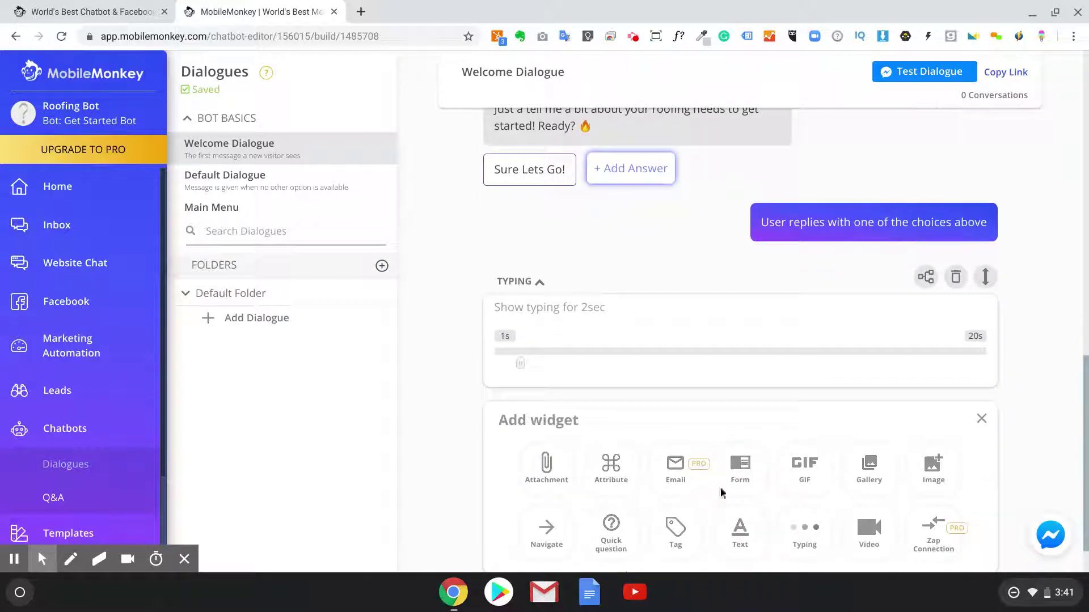
left_click(740, 531)
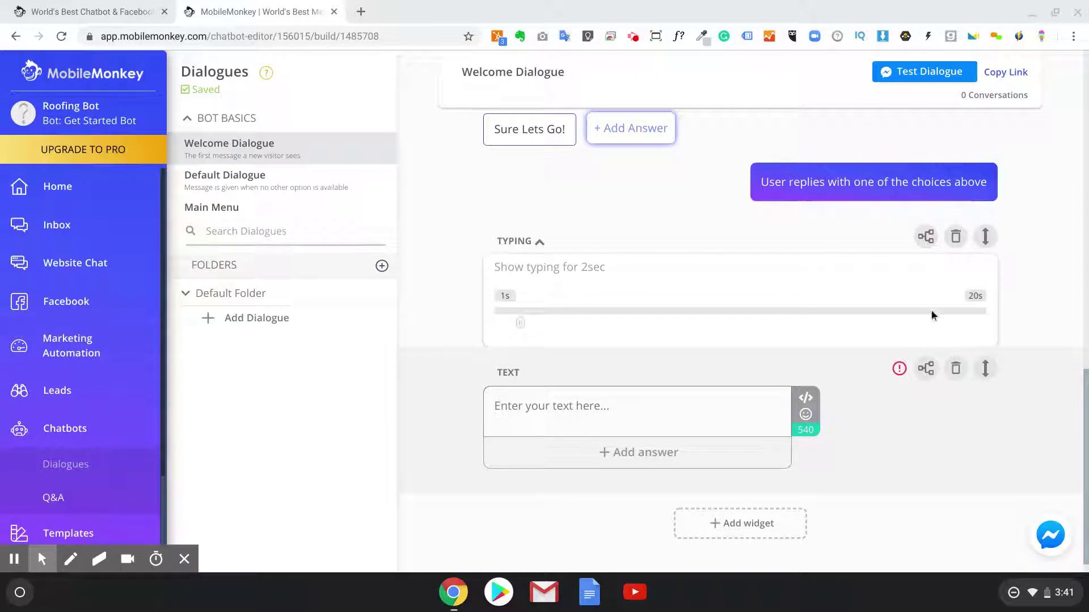
left_click(752, 402)
type("Great! Then, here is the first question... ⚡")
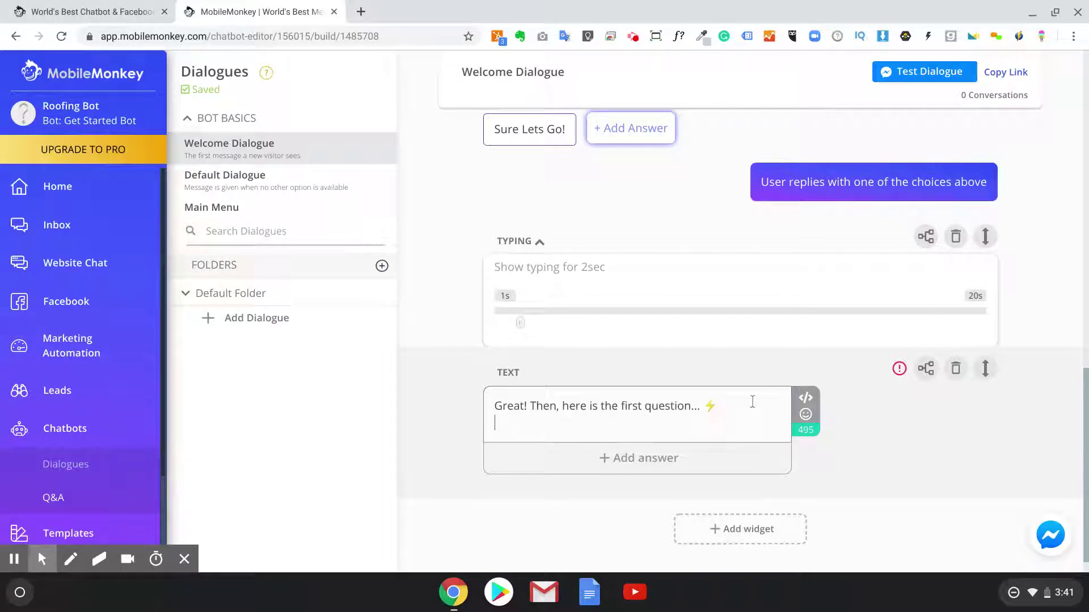
left_click(766, 528)
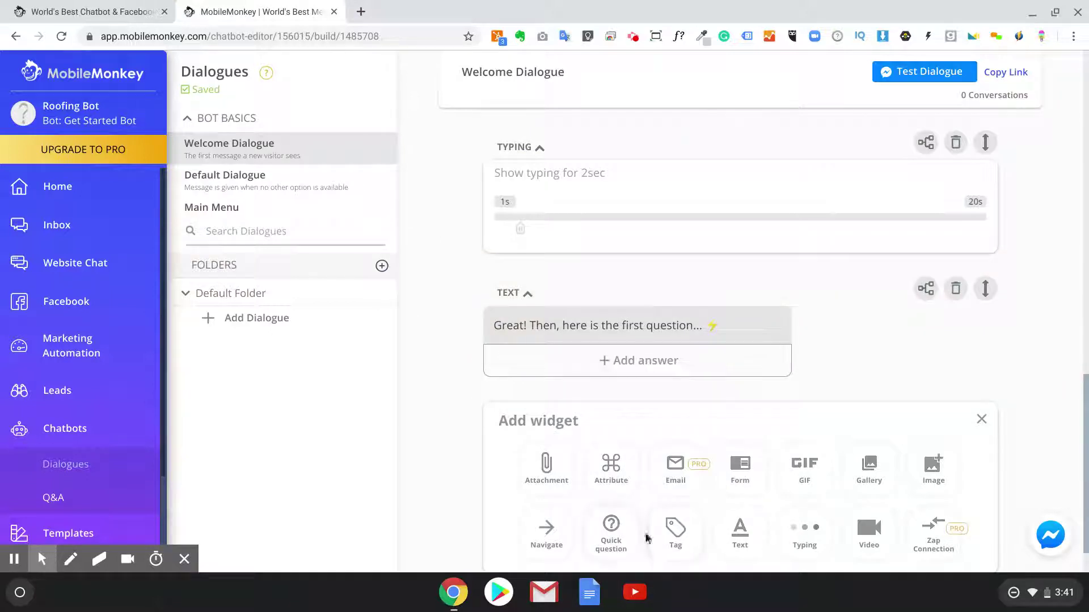
Write the question 'Are you the homeowner?' with a 'Yes 😀' answer.
left_click(609, 534)
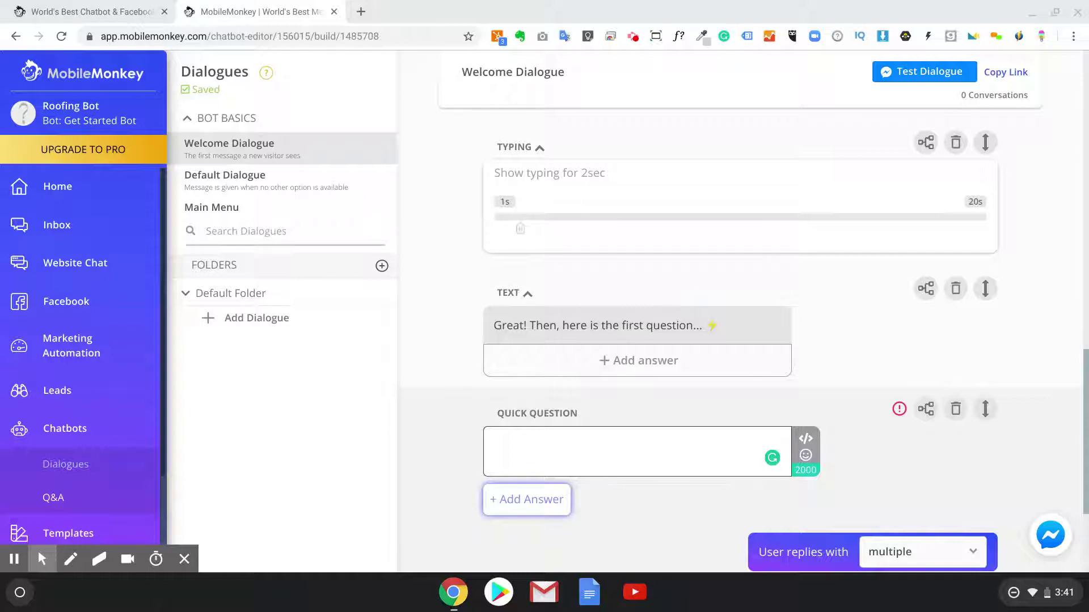
left_click(606, 431)
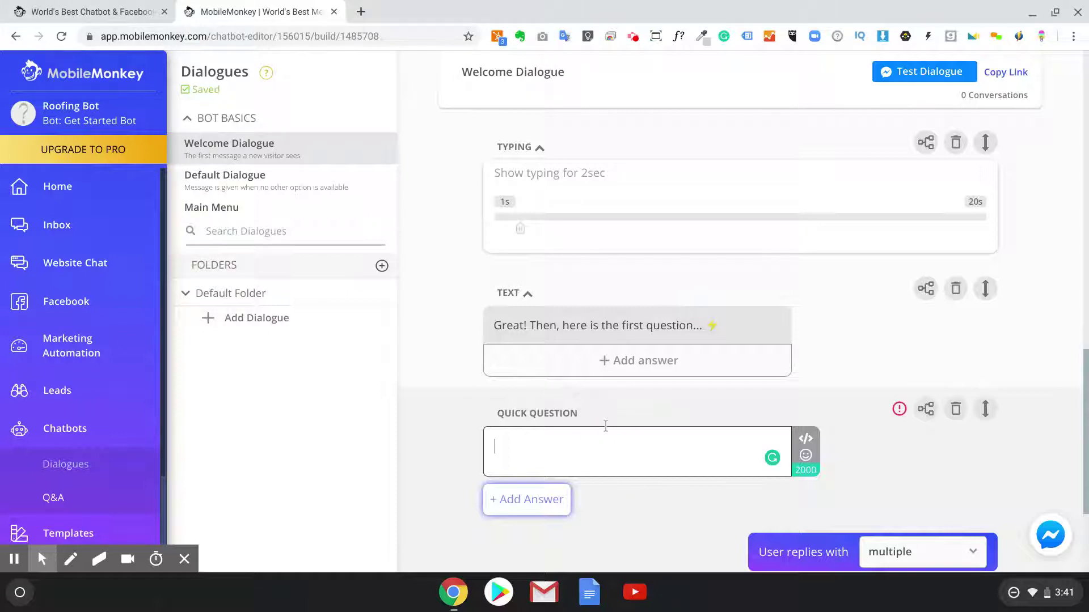
type("Are you the homeowner?")
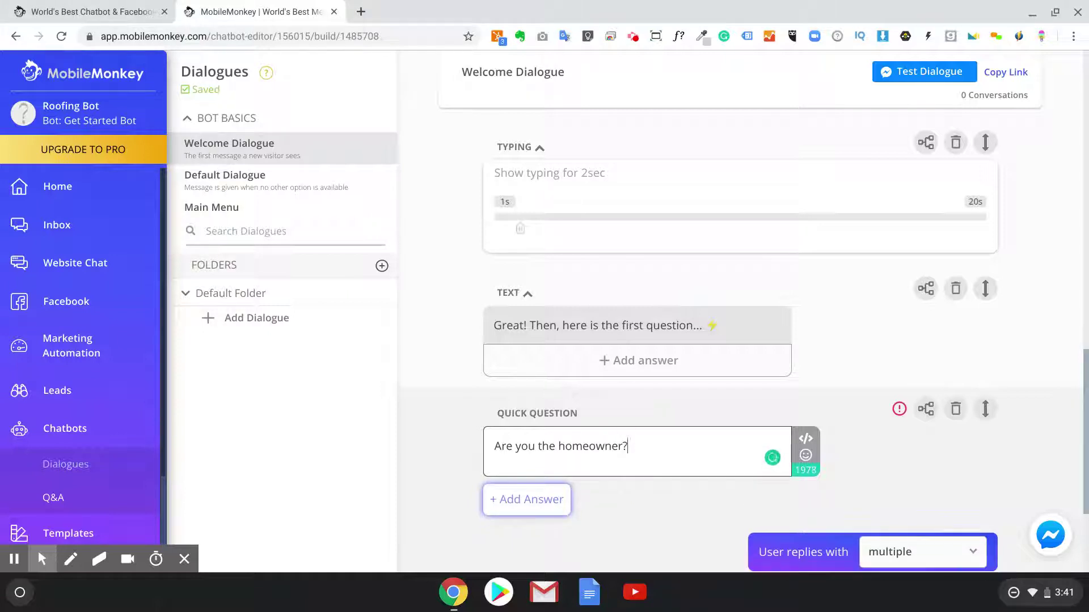
left_click(522, 501)
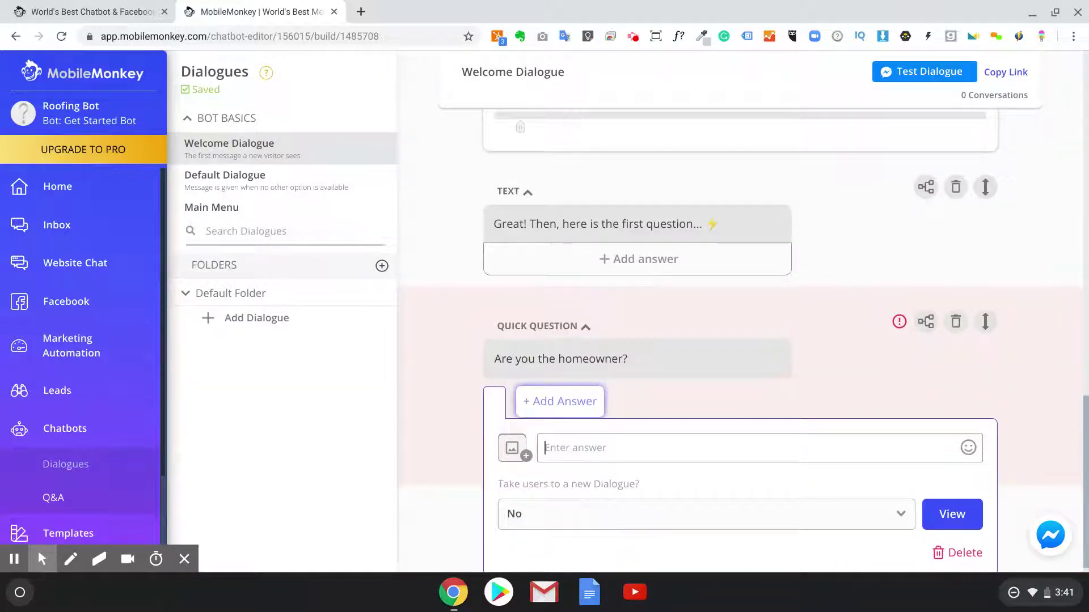
type("Yes")
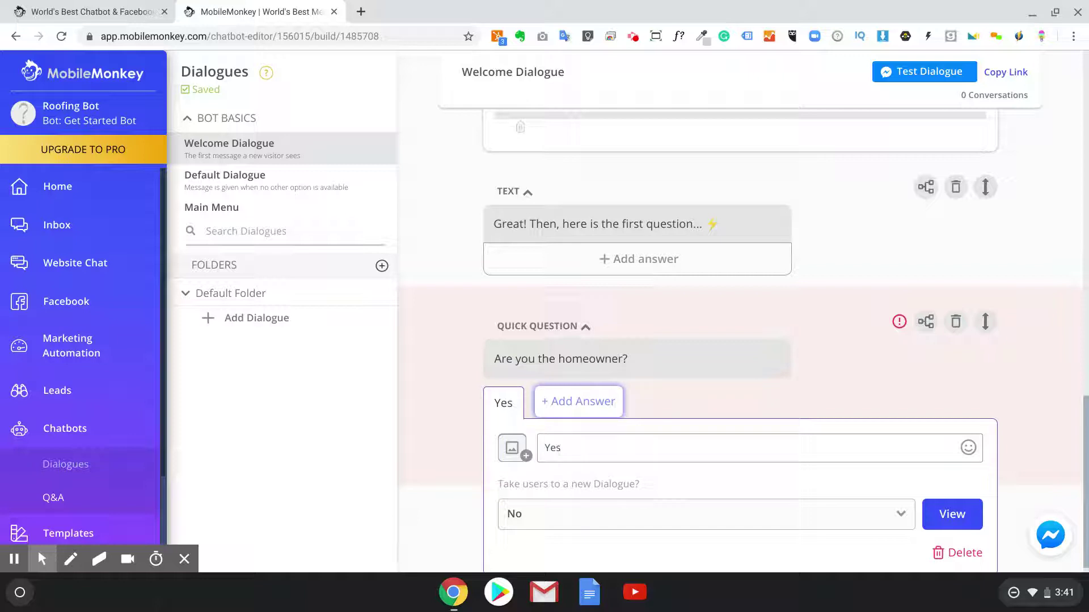
left_click(589, 402)
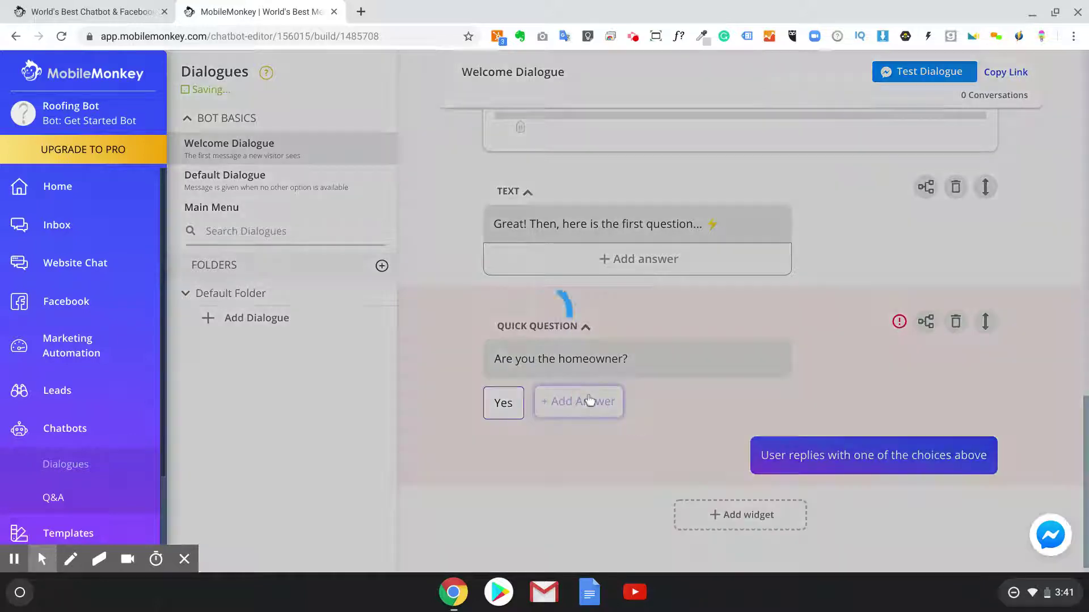
left_click(511, 410)
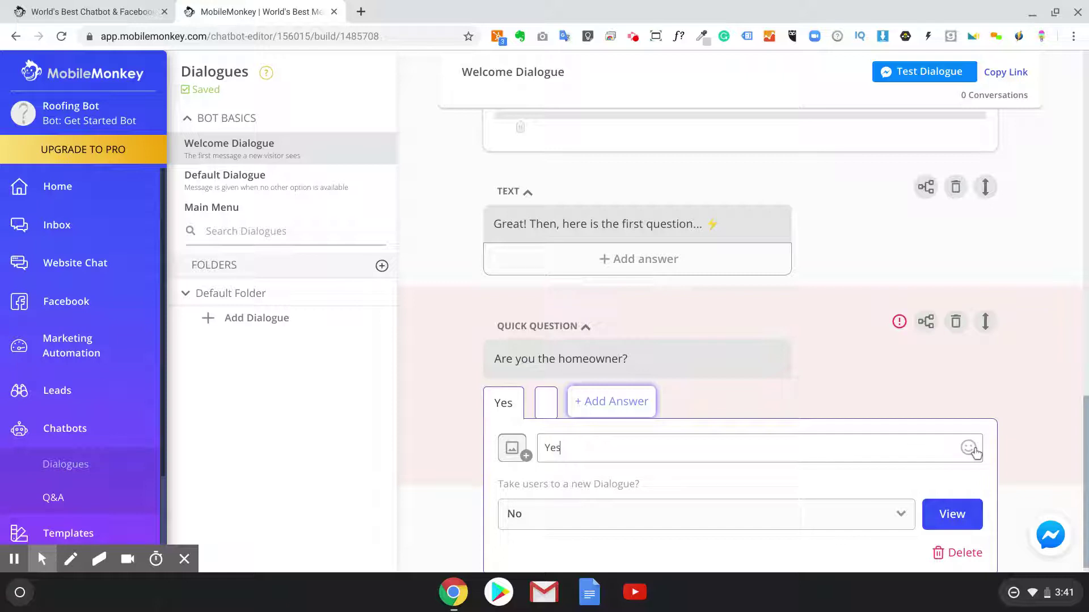
left_click(968, 448)
scroll(785, 488, "down", 1)
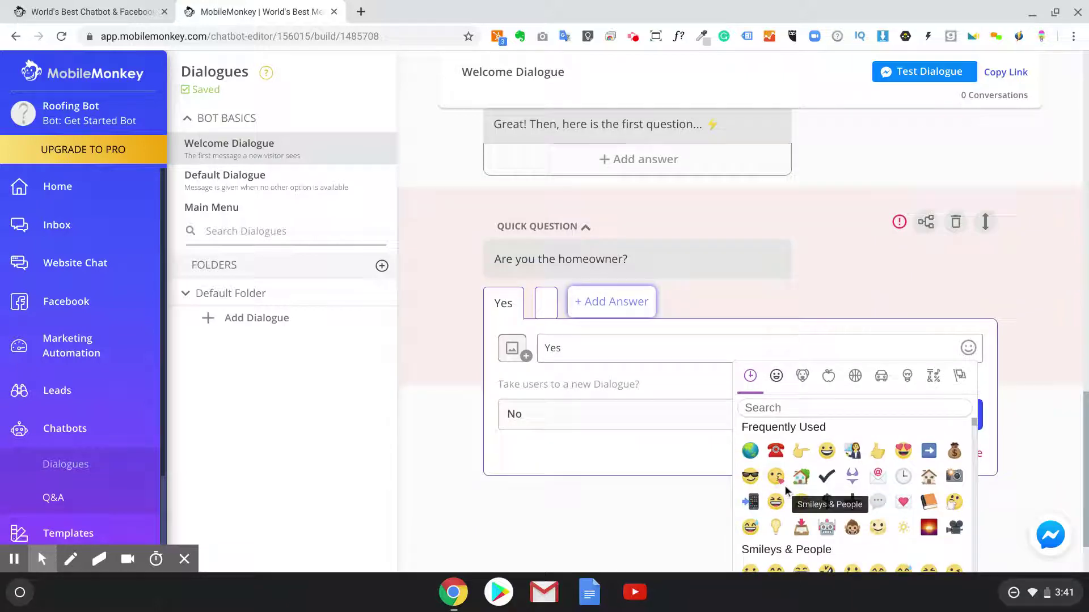
left_click(827, 452)
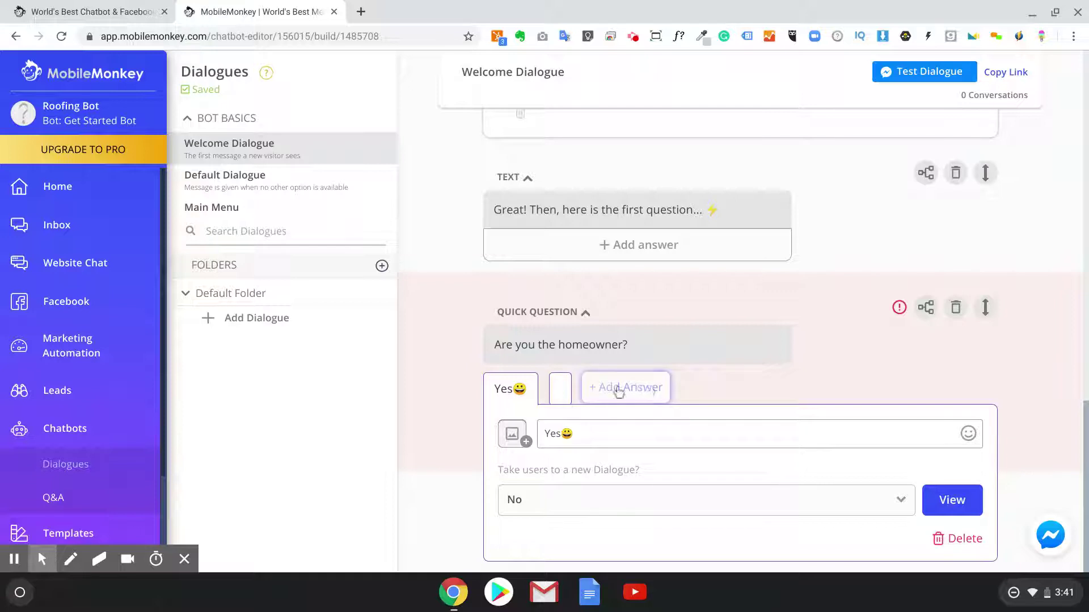
Add the 'No 😛' answer and put a space between Yes and its emoji.
left_click(560, 388)
left_click(577, 440)
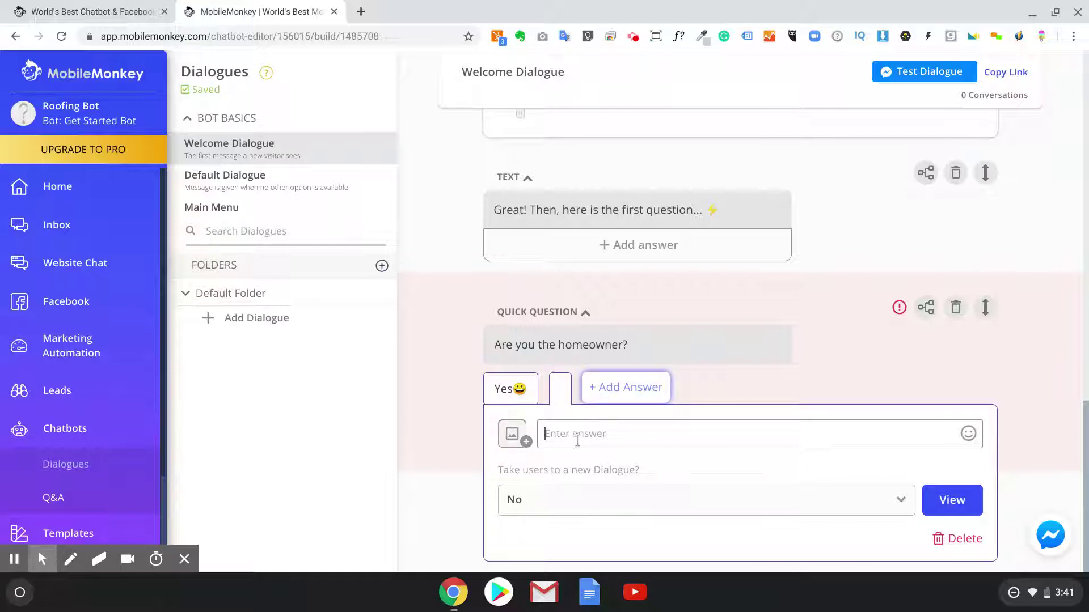
type("No")
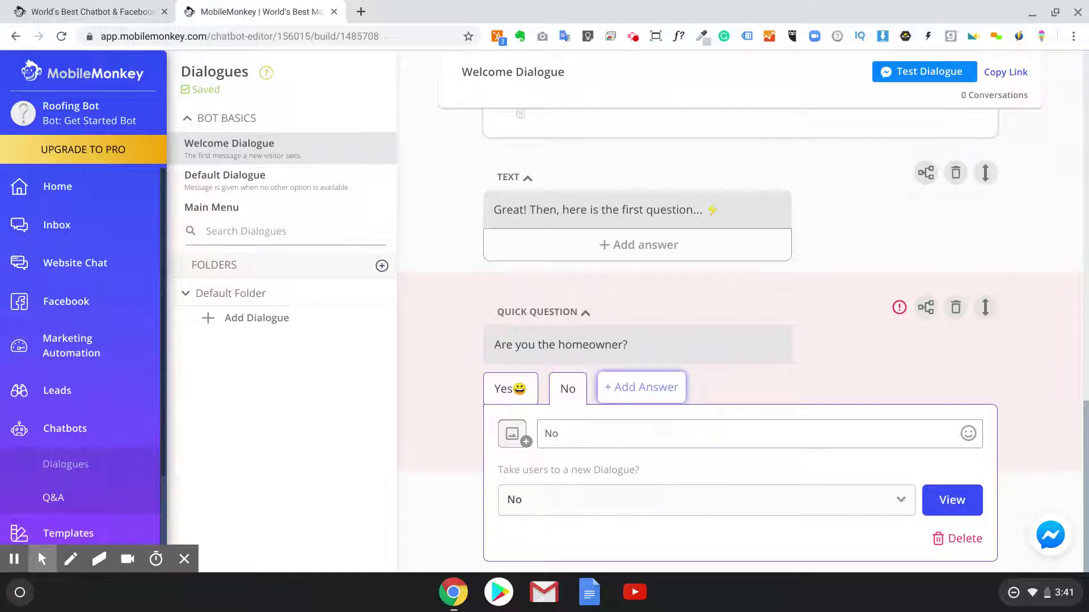
left_click(968, 435)
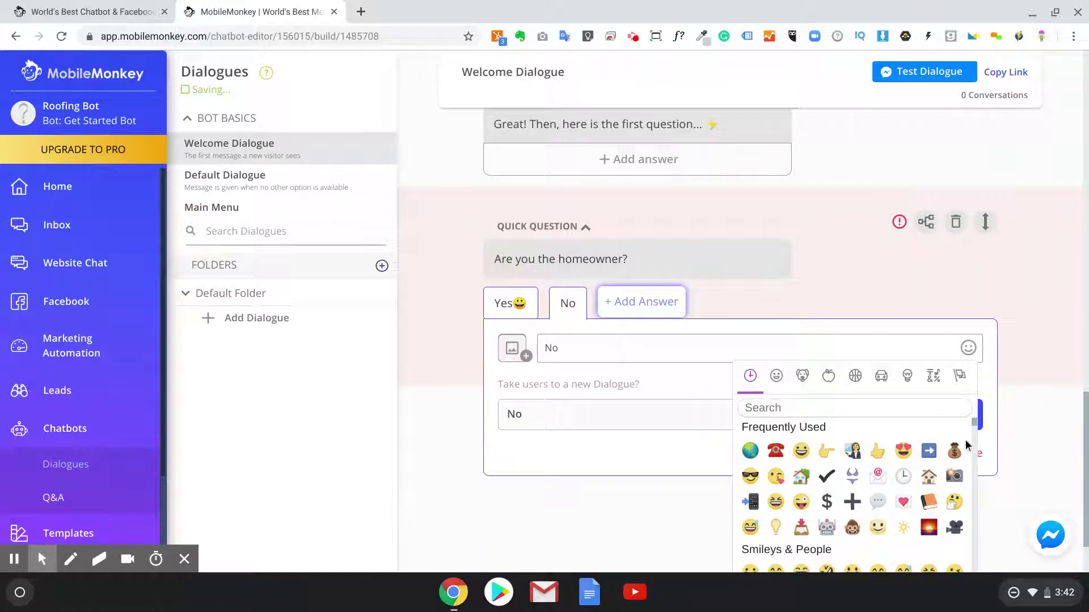
left_click(802, 504)
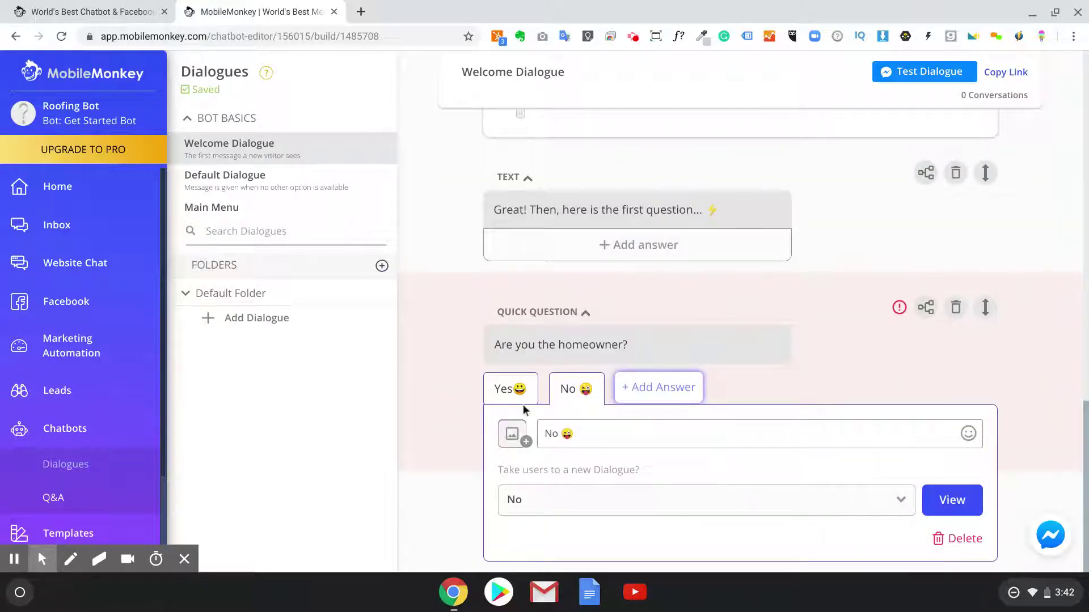
left_click(502, 389)
left_click(559, 433)
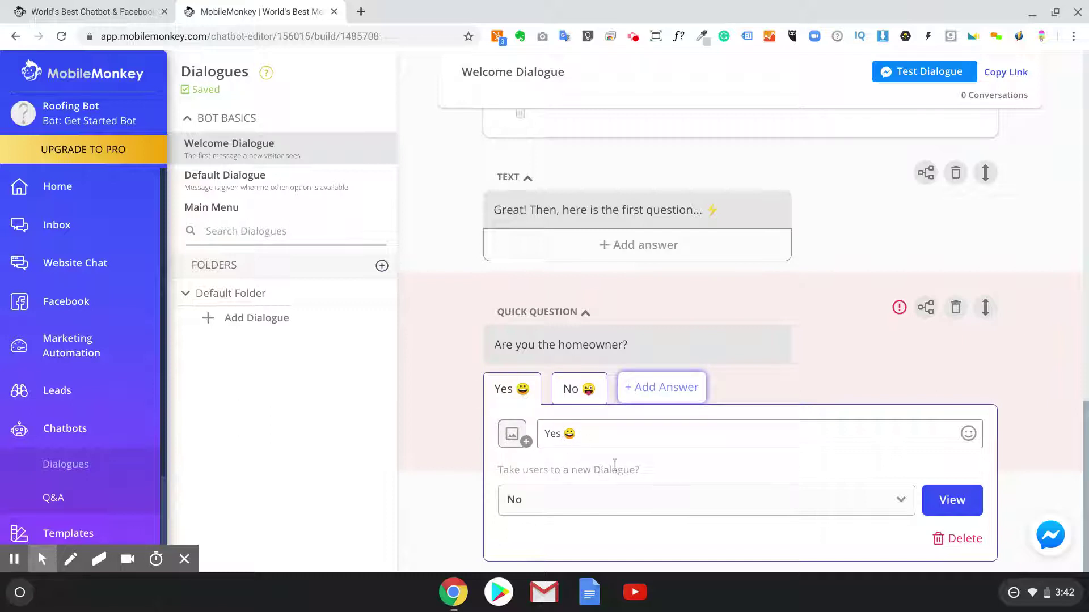
left_click(794, 379)
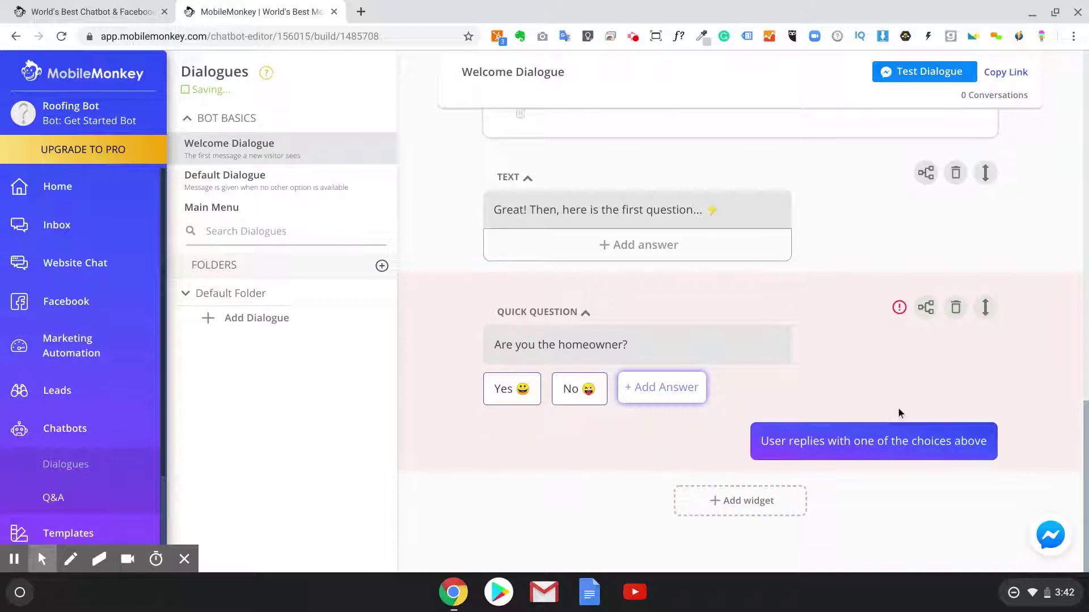
Create a HOMEOWNER attribute and store the homeowner question's replies in it.
left_click(870, 442)
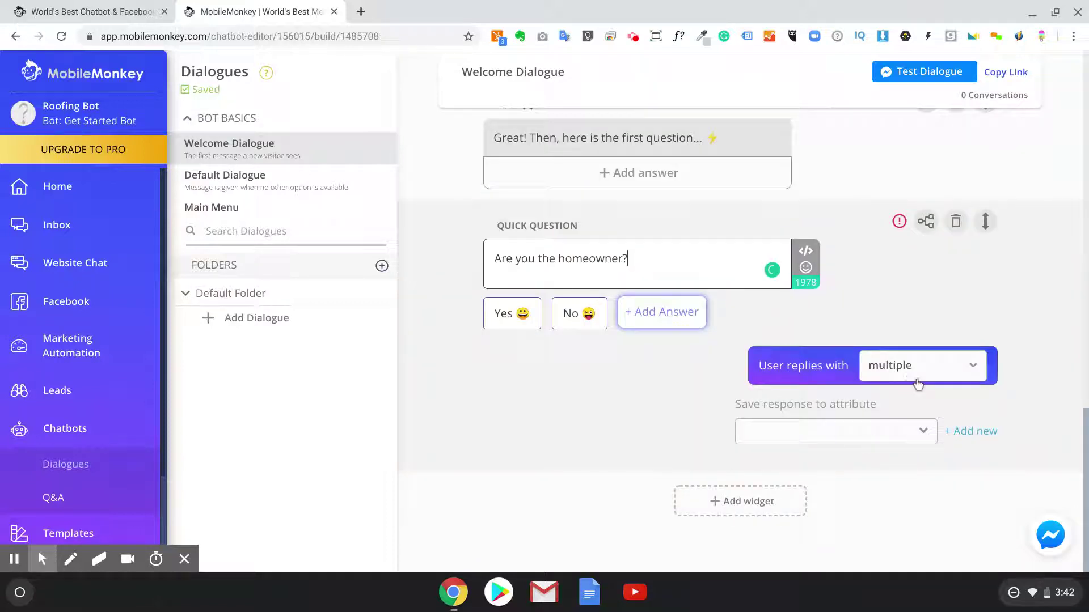
left_click(869, 427)
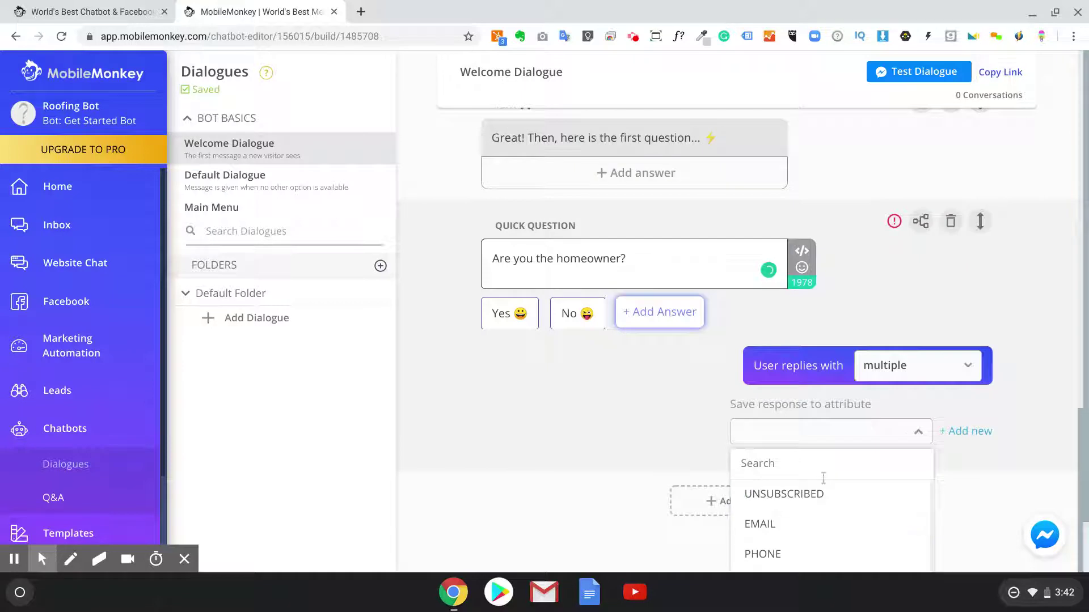
left_click(959, 433)
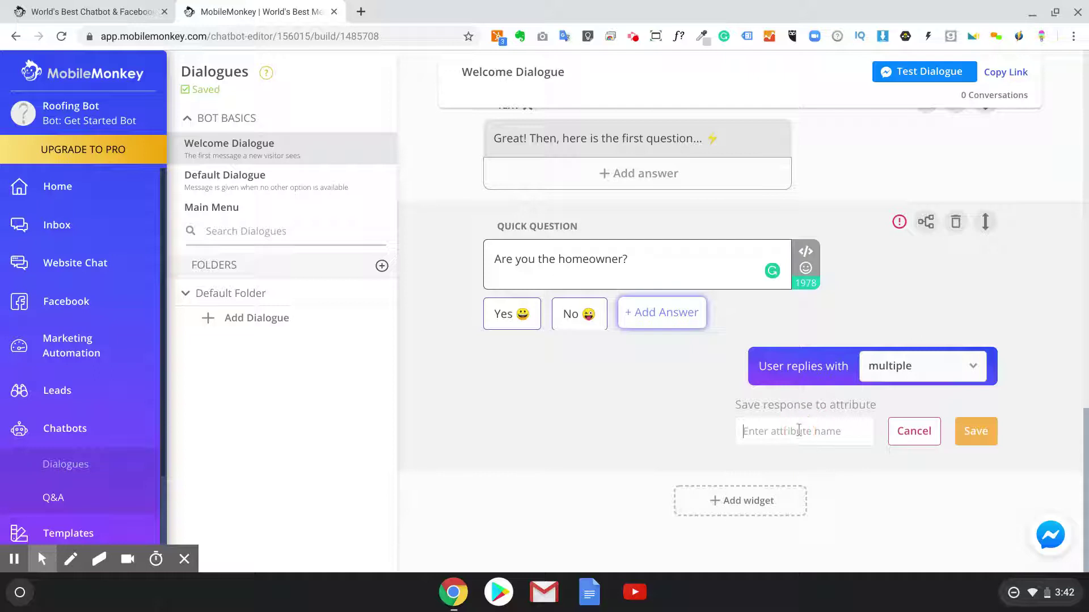
type("H")
type("omeowner")
left_click(992, 432)
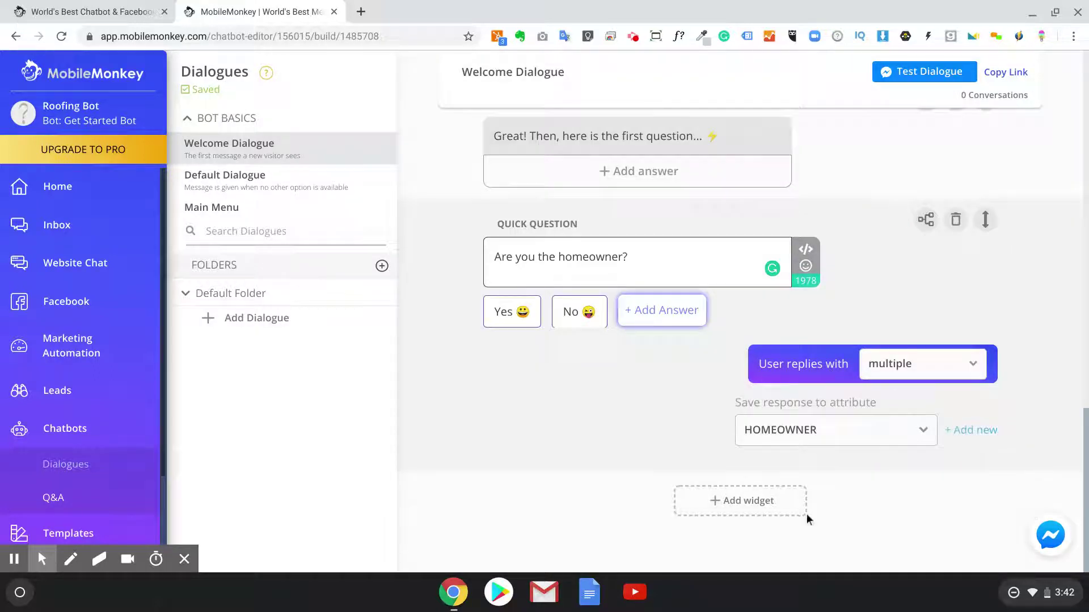
scroll(567, 307, "up", 3)
scroll(569, 304, "up", 2)
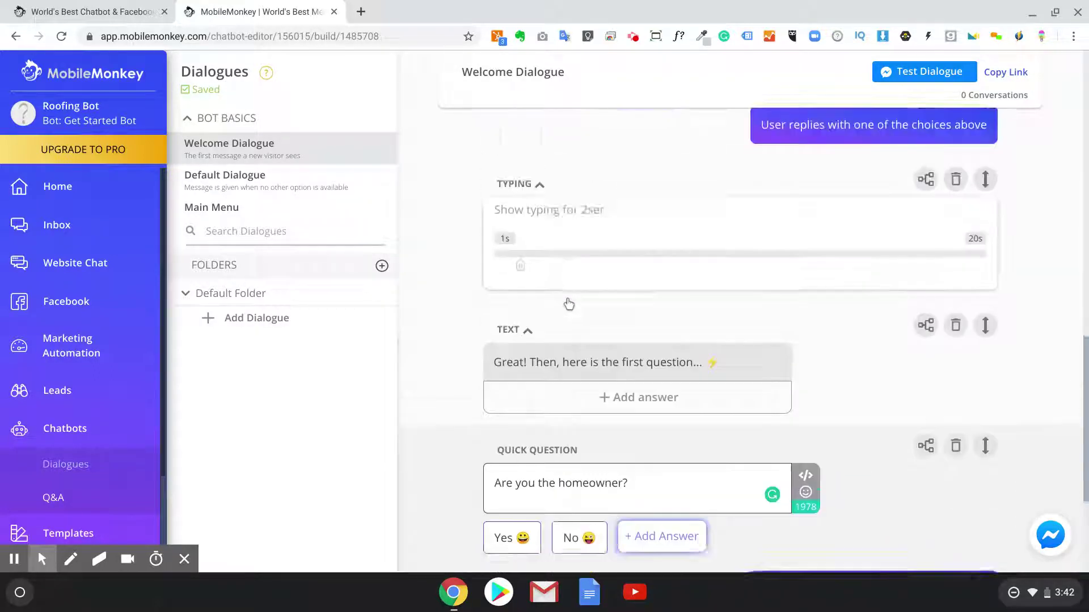
scroll(569, 304, "down", 3)
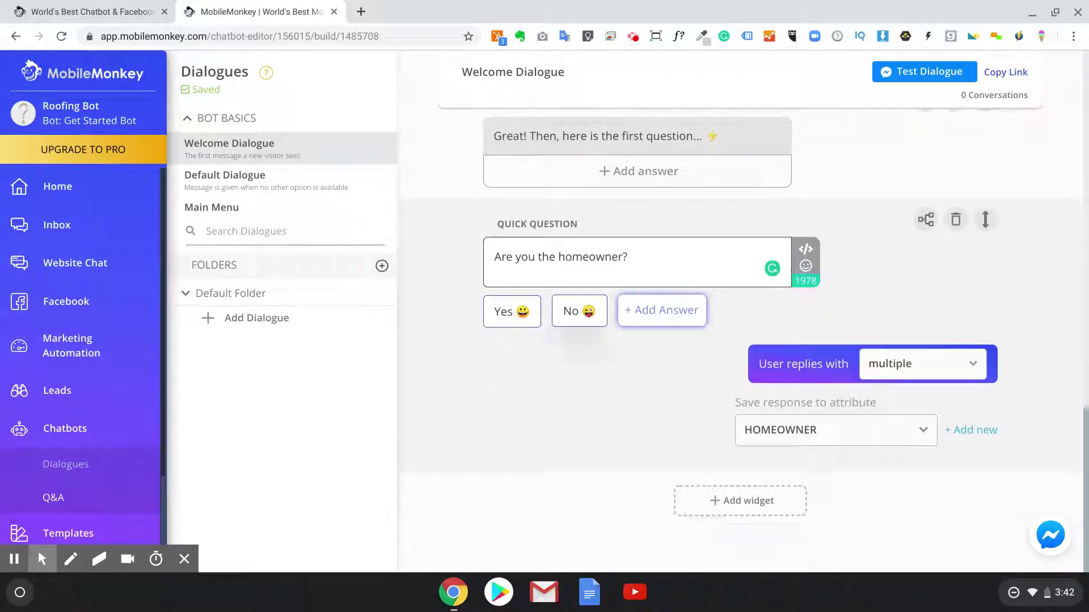
left_click(633, 37)
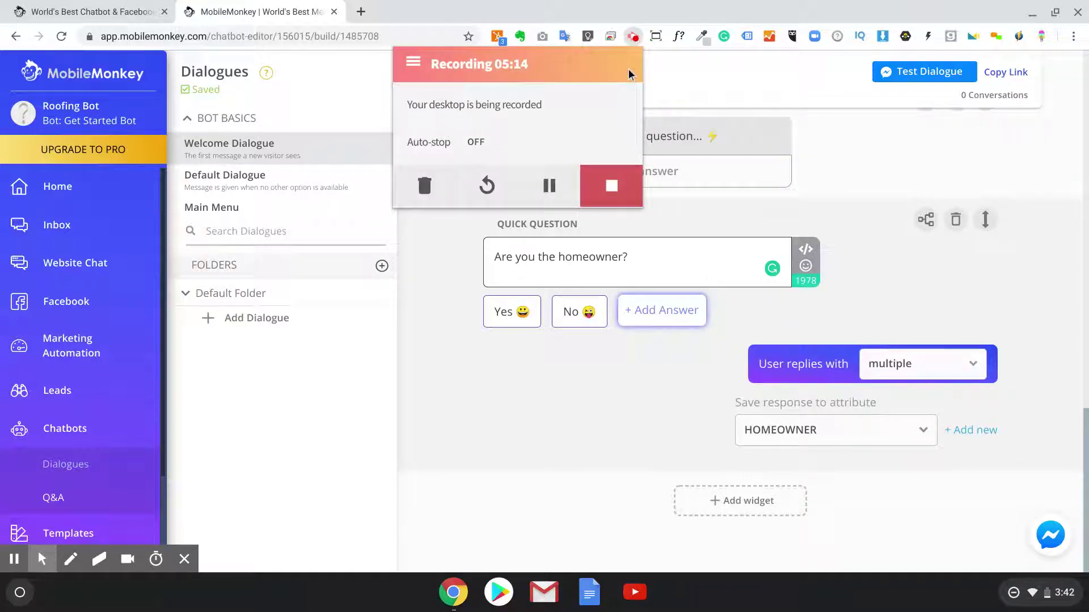